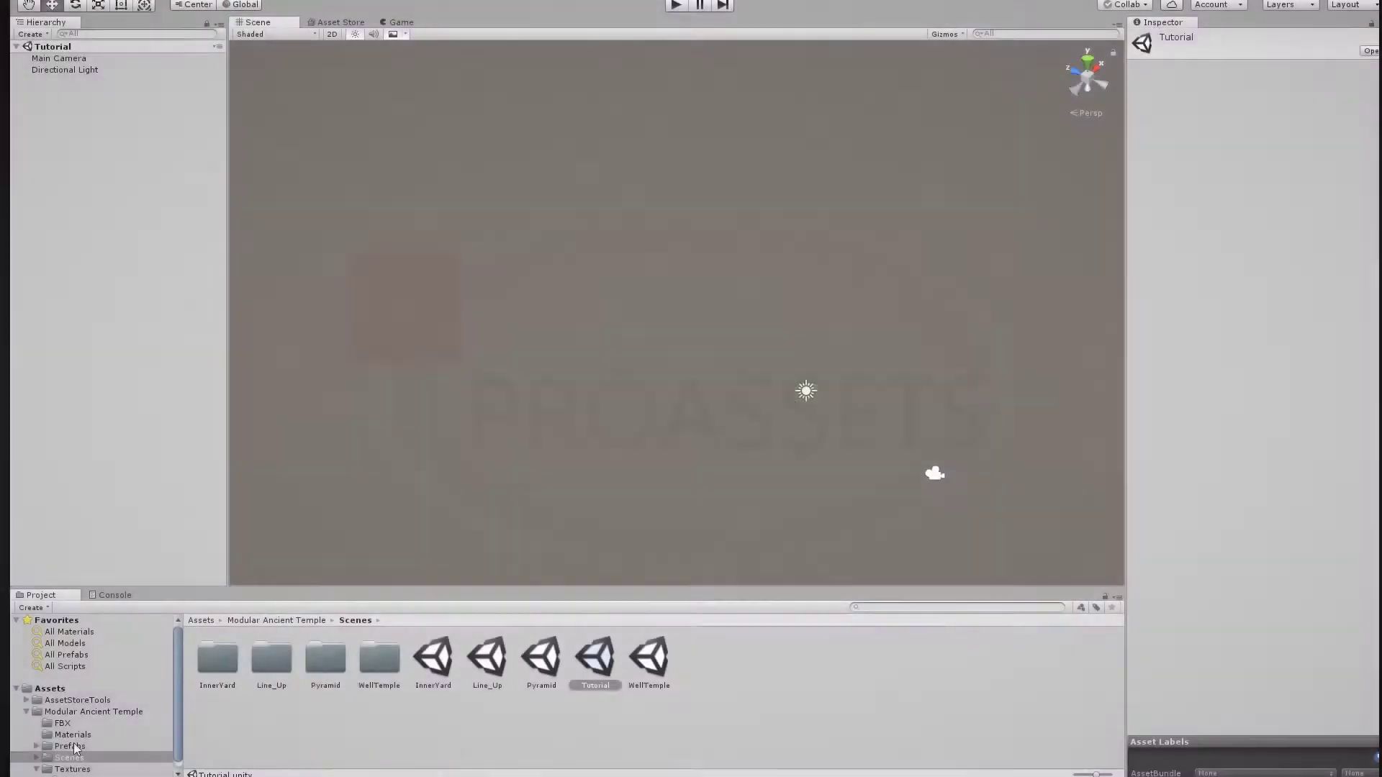
# Show the Modular Ancient Temple Prefabs folder in the Project window.
pyautogui.click(69, 746)
pyautogui.scroll(-5, 750, 706)
# Place the Plane_3x3m stone floor tile and duplicate it into a floor strip.
pyautogui.scroll(-5, 750, 706)
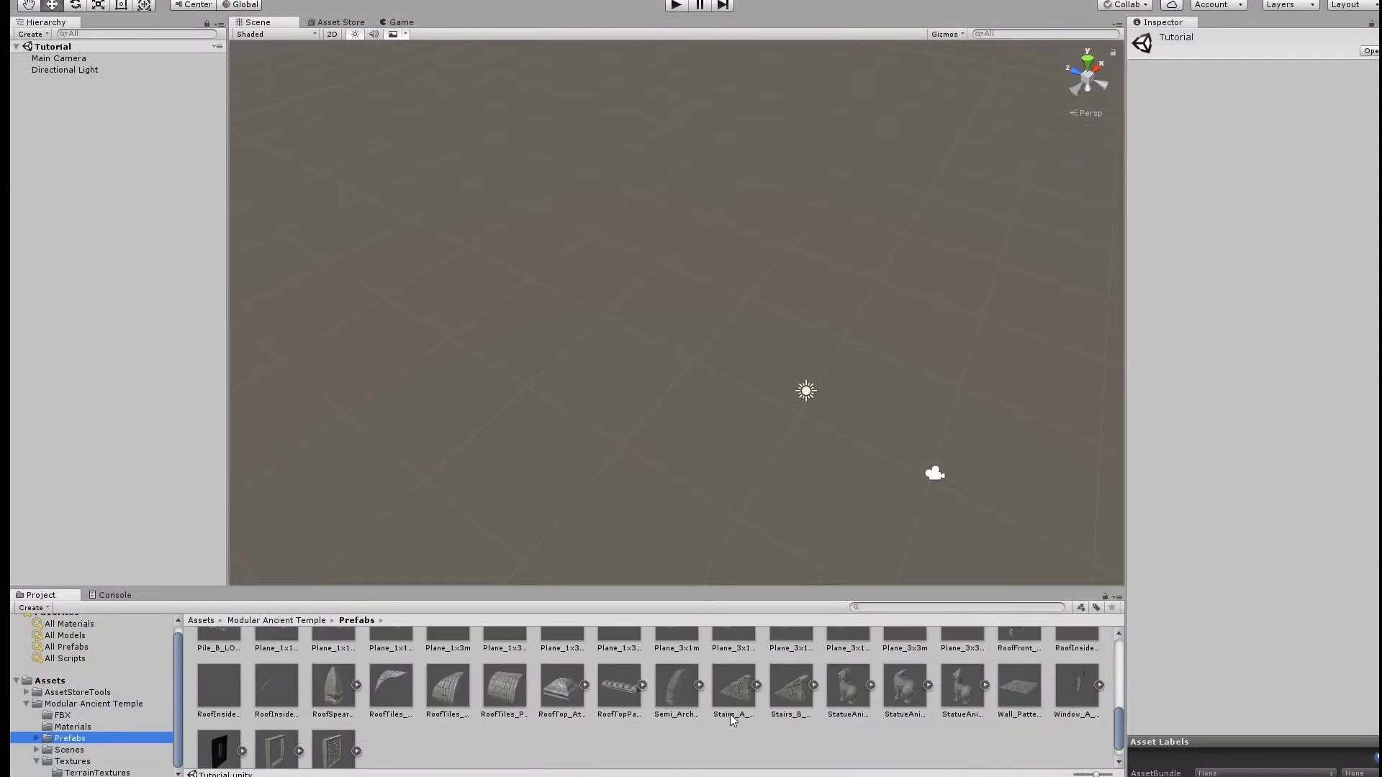
pyautogui.click(677, 665)
pyautogui.click(904, 666)
pyautogui.moveTo(962, 666)
pyautogui.mouseDown()
pyautogui.moveTo(574, 394)
pyautogui.moveTo(706, 288)
pyautogui.mouseUp()
pyautogui.hotkey('ctrl', 'd')
pyautogui.hotkey('ctrl', 'd')
pyautogui.moveTo(525, 367); pyautogui.dragTo(689, 262)
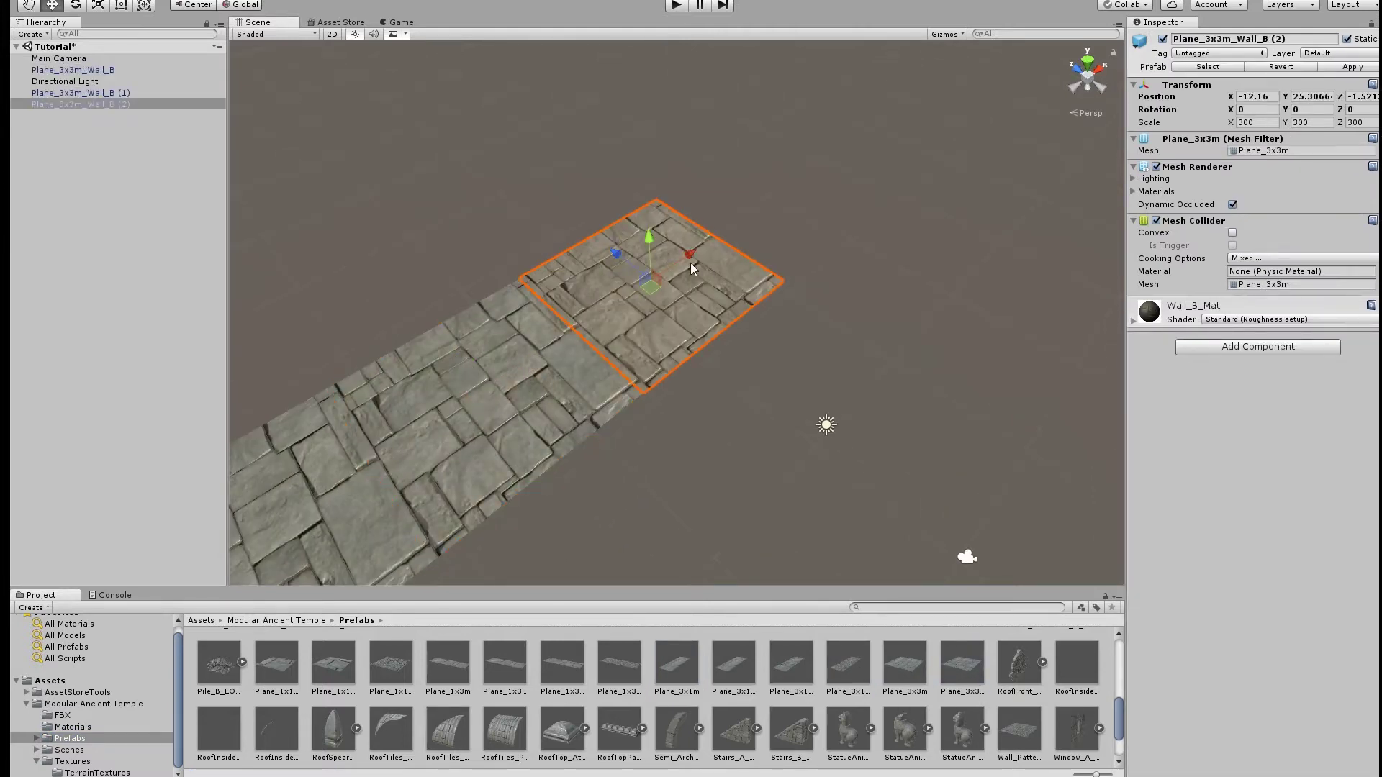
pyautogui.keyDown('alt'); pyautogui.moveTo(808, 208); pyautogui.dragTo(621, 477); pyautogui.keyUp('alt')
pyautogui.scroll(1, 536, 679)
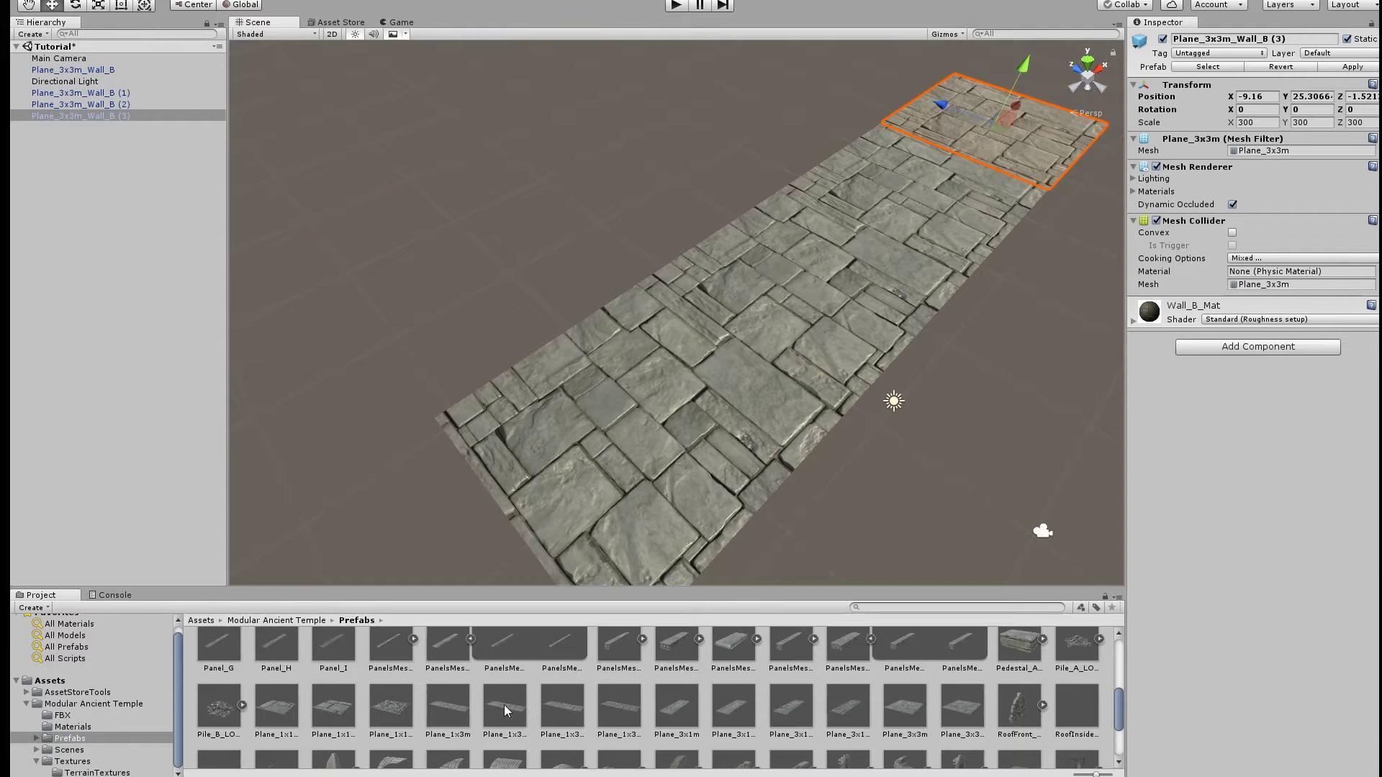
# Line the floor edge with duplicated PanelsMesh trim pieces and add a carved Panel_D beside it.
pyautogui.click(519, 658)
pyautogui.scroll(1, 568, 713)
pyautogui.moveTo(494, 711); pyautogui.dragTo(602, 321)
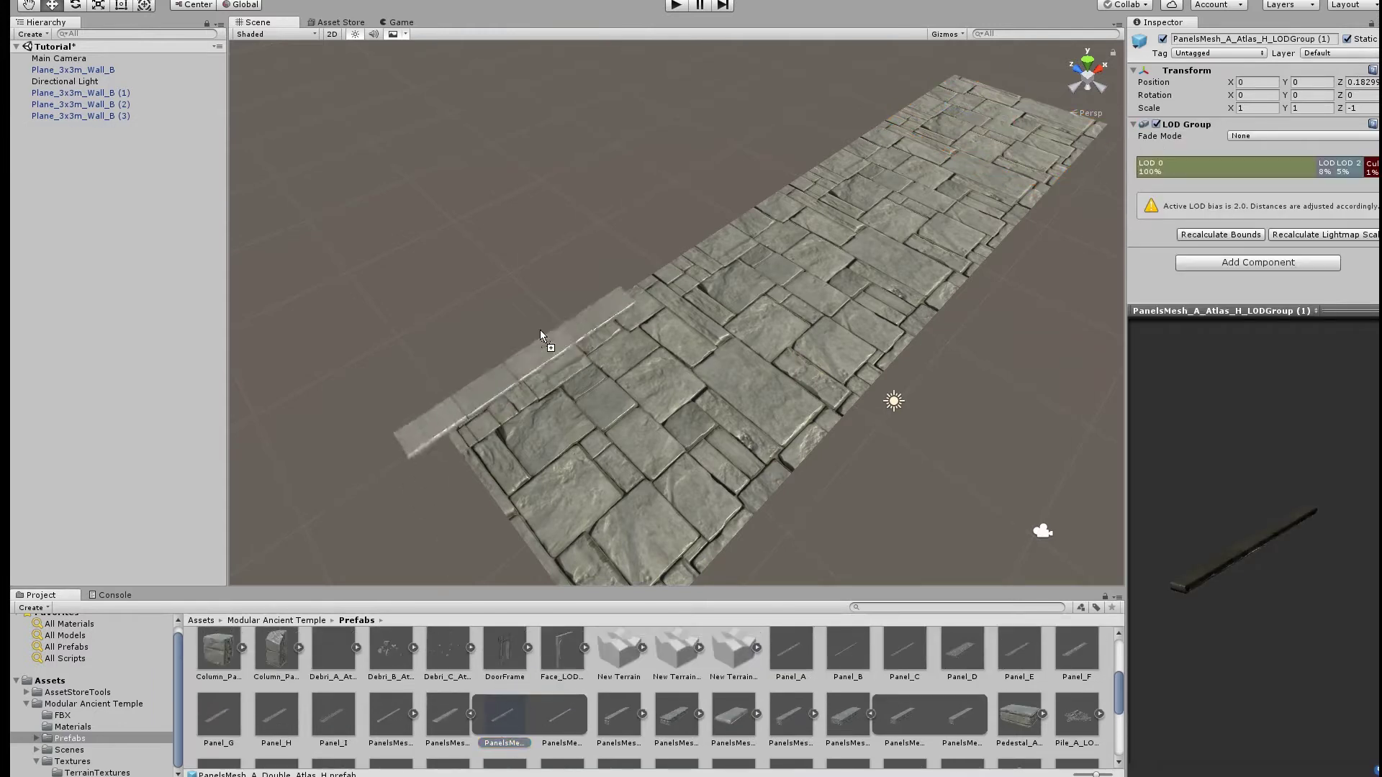
pyautogui.moveTo(557, 392)
pyautogui.keyDown('alt'); pyautogui.mouseDown()
pyautogui.moveTo(554, 432)
pyautogui.moveTo(855, 207)
pyautogui.mouseUp(); pyautogui.keyUp('alt')
pyautogui.hotkey('ctrl', 'd')
pyautogui.hotkey('ctrl', 'd')
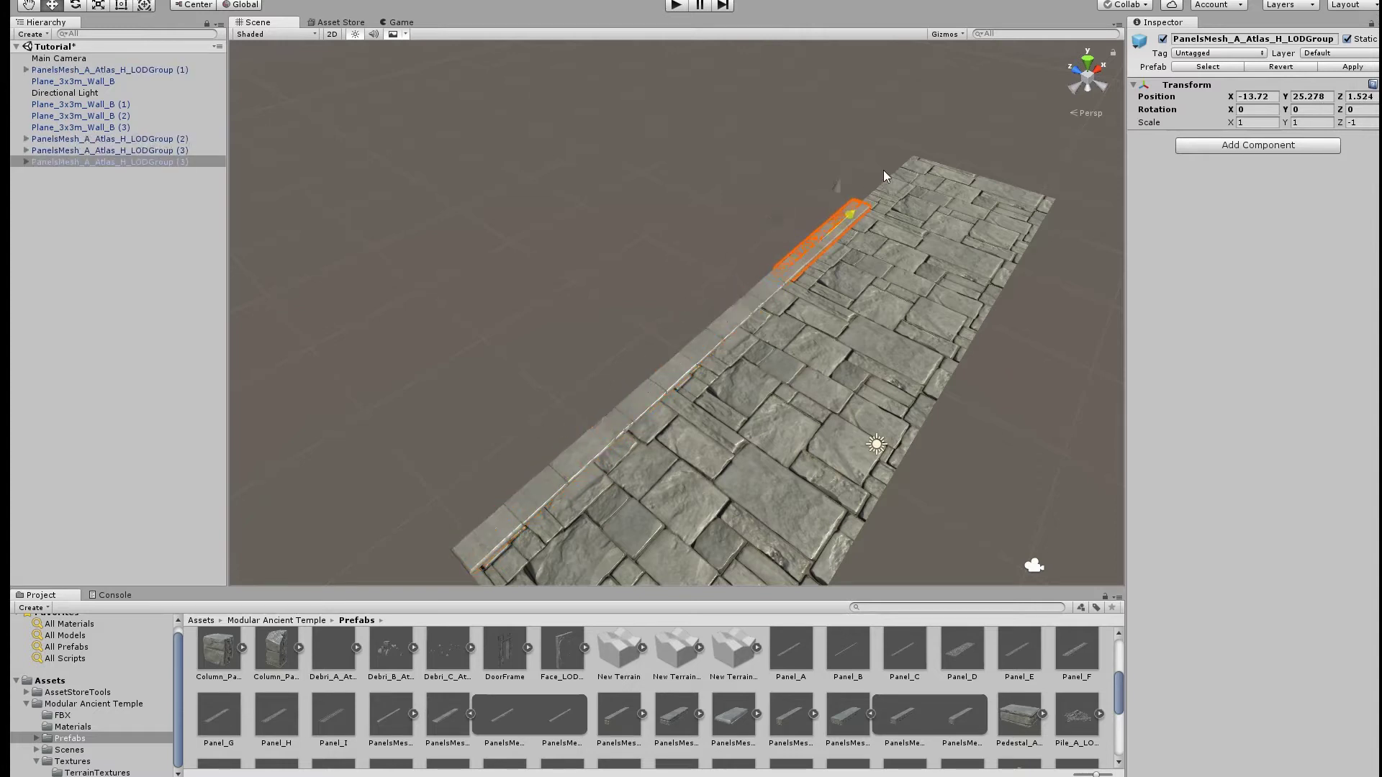
pyautogui.click(908, 144)
pyautogui.keyDown('alt'); pyautogui.moveTo(908, 144); pyautogui.dragTo(592, 471); pyautogui.keyUp('alt')
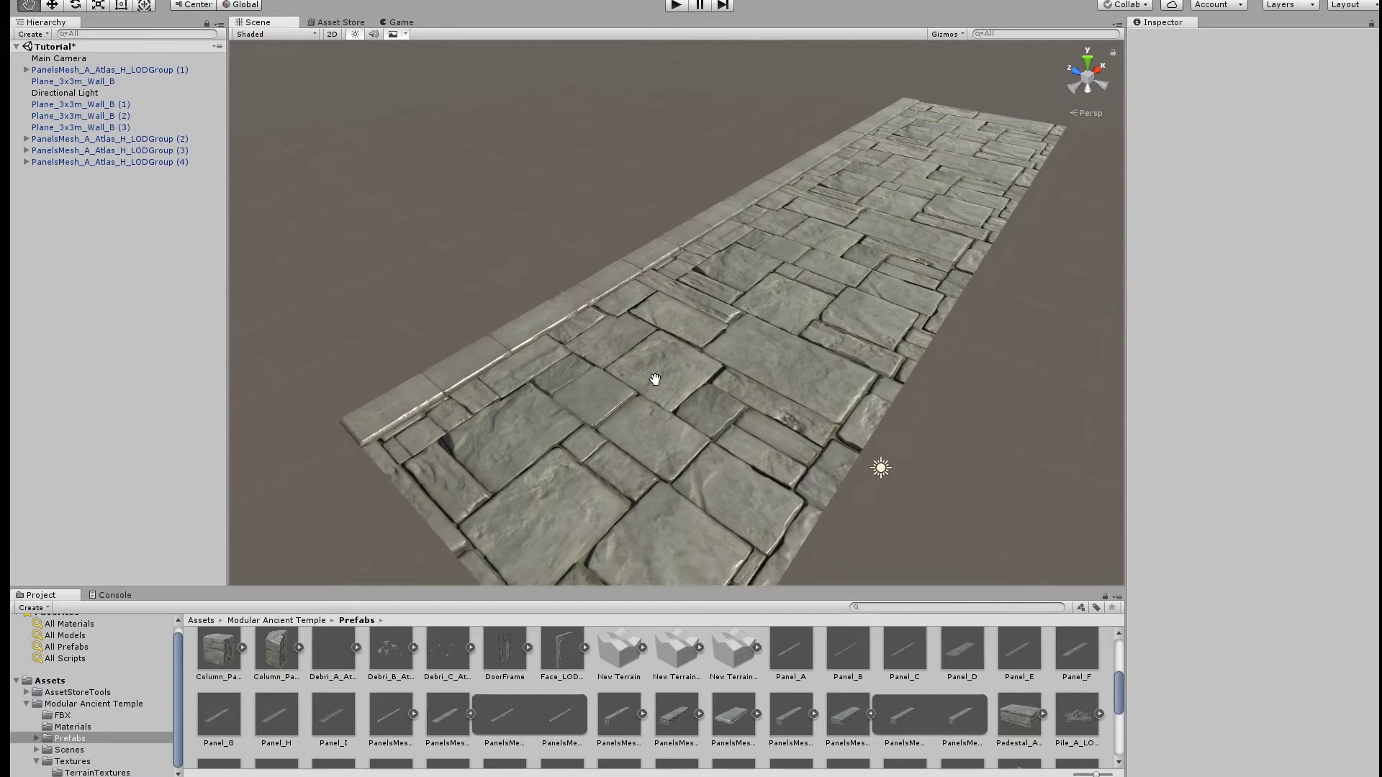
pyautogui.moveTo(964, 651)
pyautogui.mouseDown()
pyautogui.moveTo(908, 331)
pyautogui.moveTo(785, 483)
pyautogui.mouseUp()
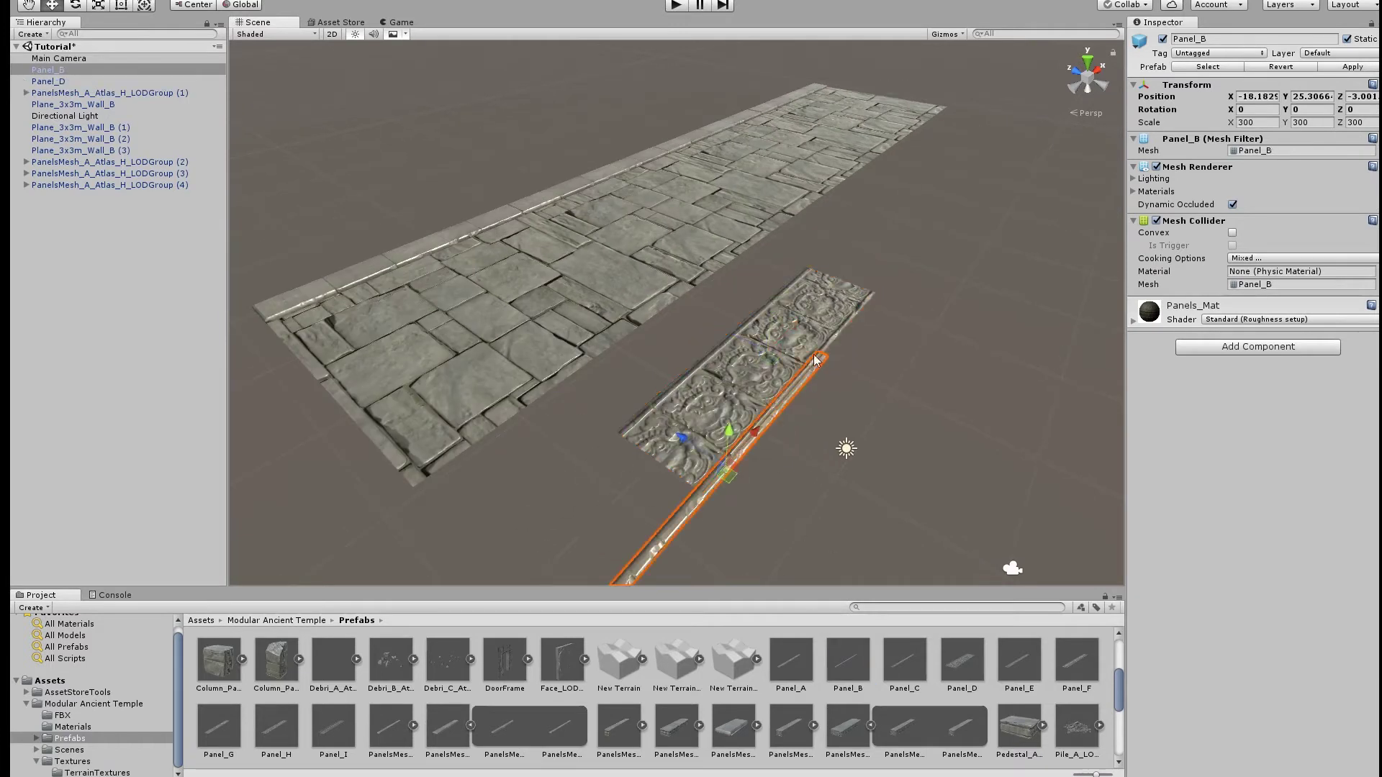
# Add a Panel_F strip and a rotated Plane_1x3m stone strip beside the carved panels.
pyautogui.click(783, 539)
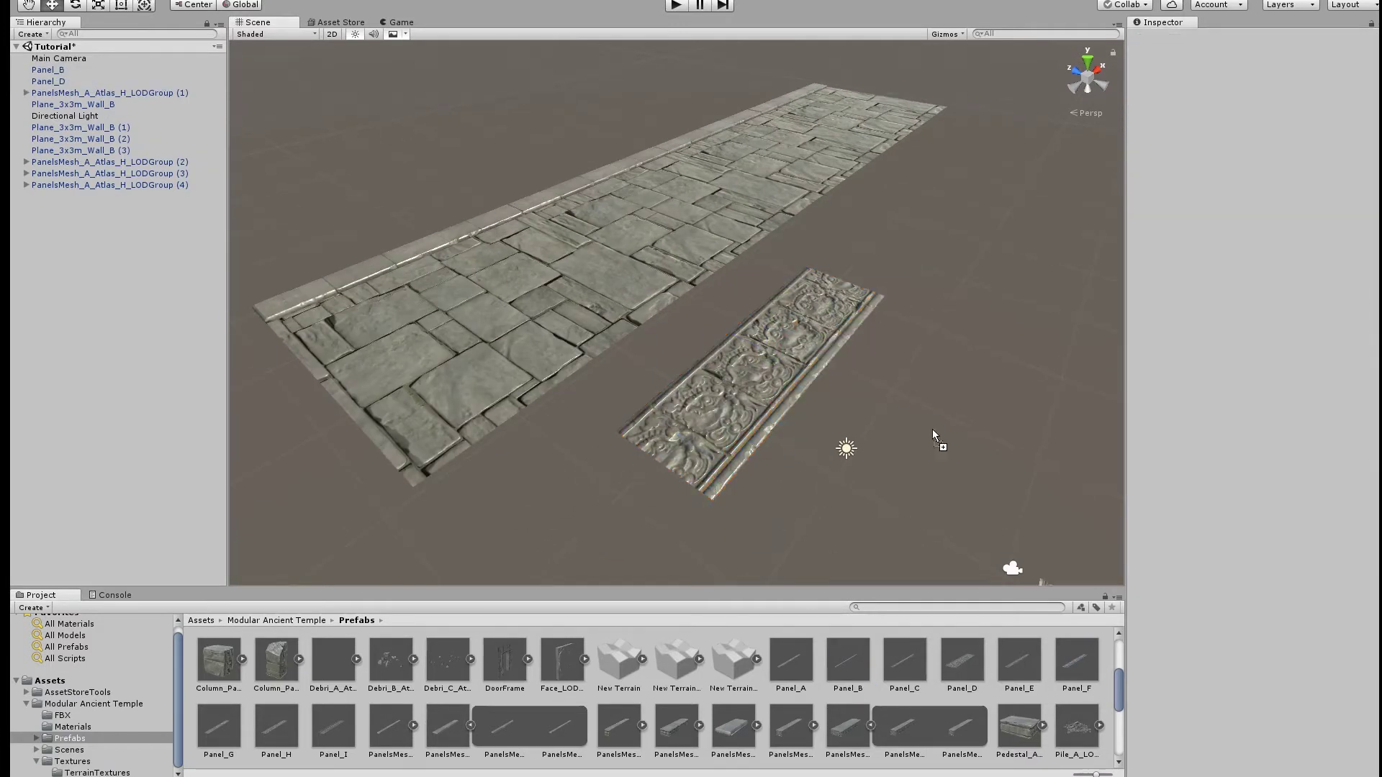
pyautogui.moveTo(933, 430); pyautogui.dragTo(889, 365)
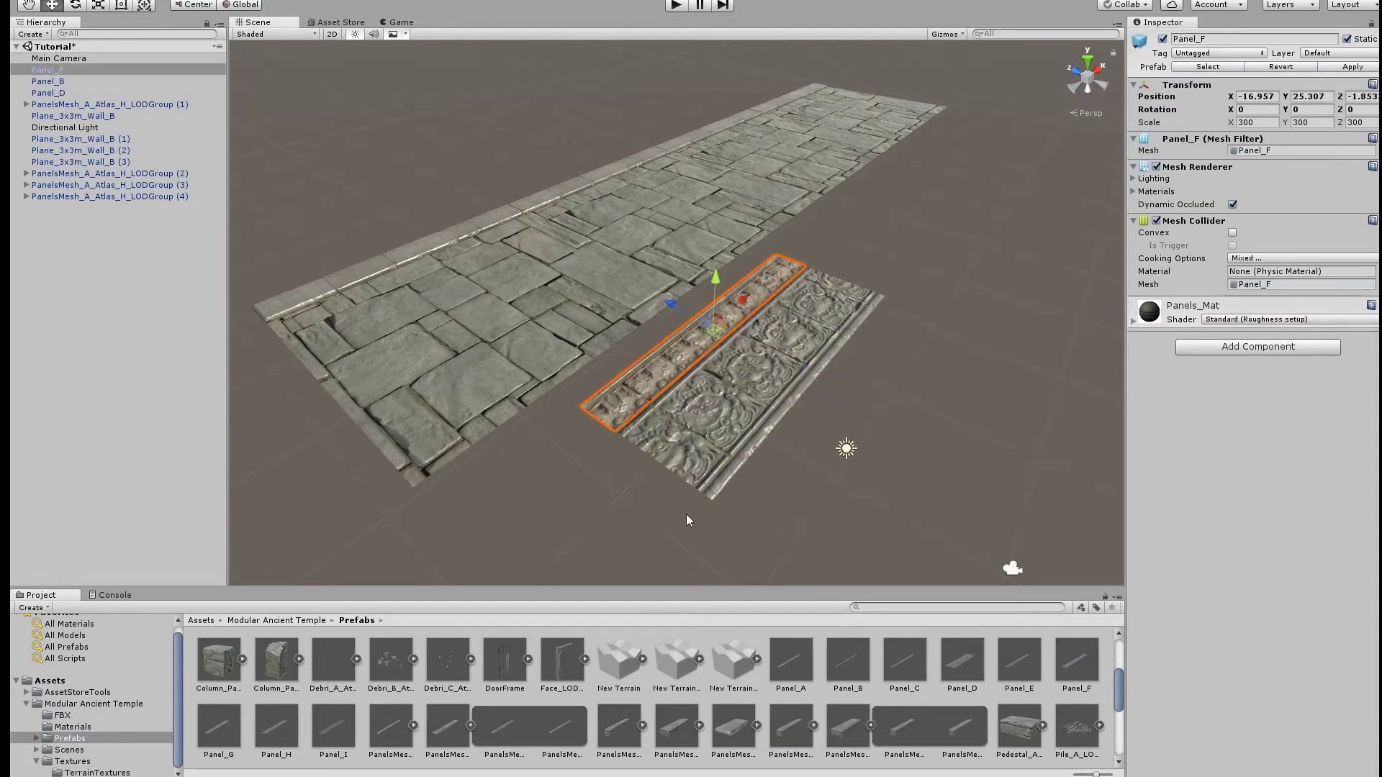
pyautogui.click(687, 515)
pyautogui.keyDown('alt'); pyautogui.moveTo(686, 514); pyautogui.dragTo(772, 504); pyautogui.keyUp('alt')
pyautogui.scroll(-2, 749, 724)
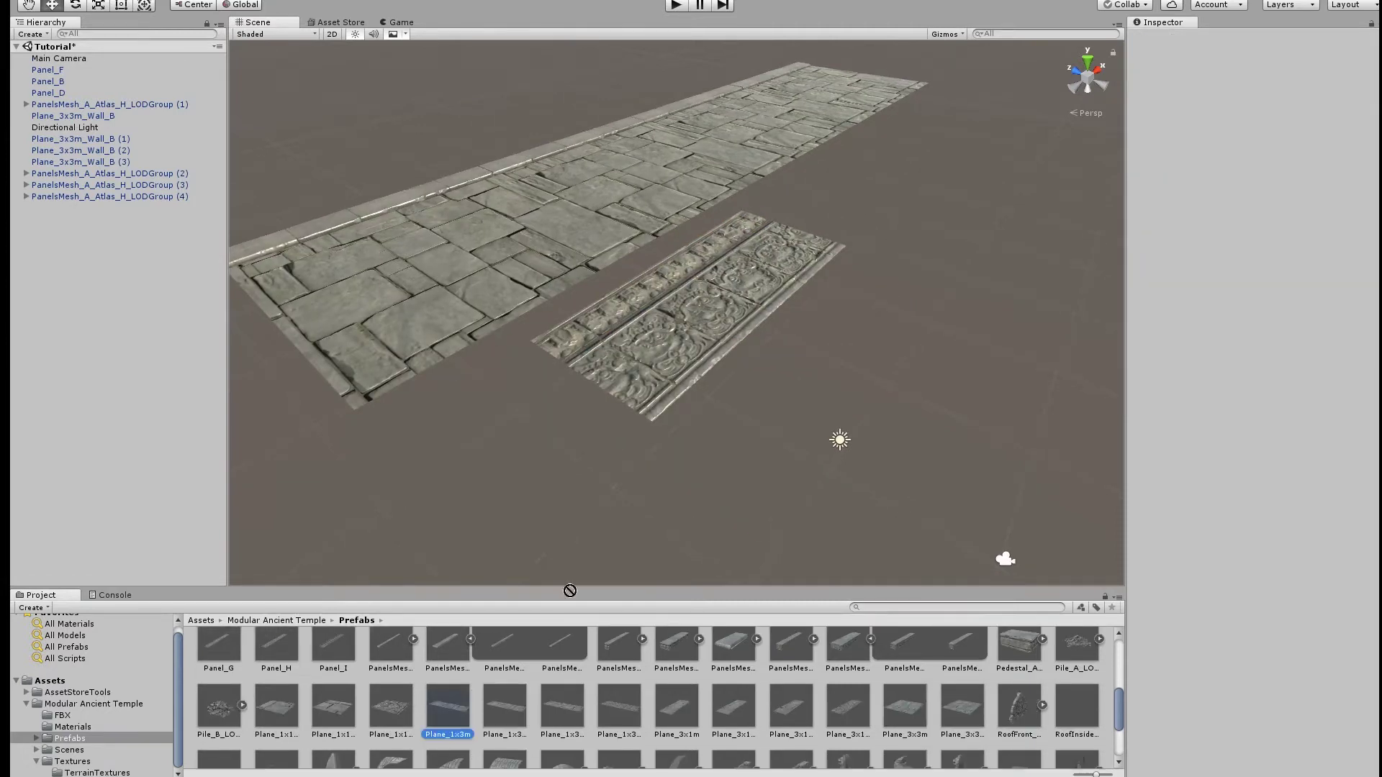
pyautogui.moveTo(570, 591); pyautogui.dragTo(713, 501)
pyautogui.moveTo(625, 531); pyautogui.dragTo(557, 534)
pyautogui.moveTo(705, 461); pyautogui.dragTo(619, 417)
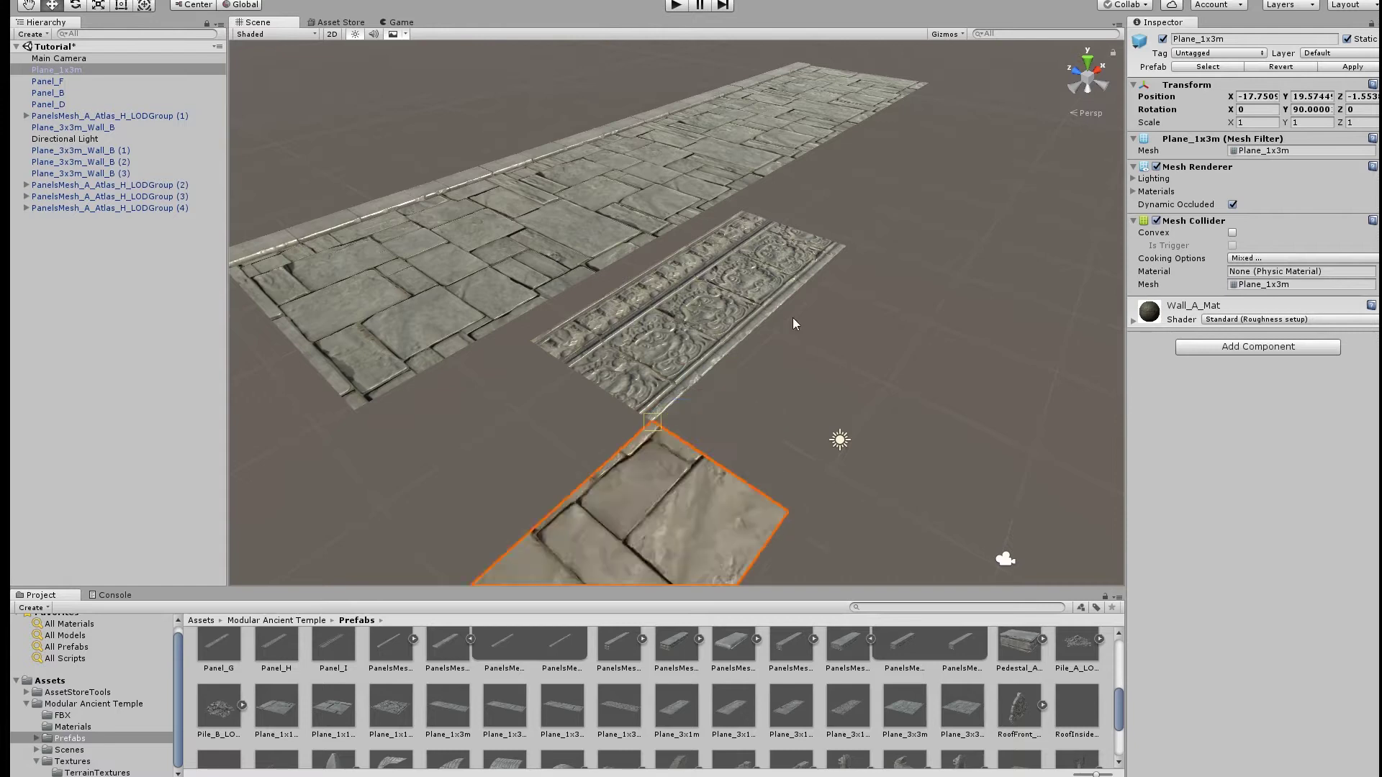
pyautogui.click(763, 503)
pyautogui.moveTo(763, 504)
pyautogui.keyDown('alt'); pyautogui.mouseDown()
pyautogui.moveTo(797, 481)
pyautogui.moveTo(511, 326)
pyautogui.moveTo(607, 391)
pyautogui.moveTo(711, 511)
pyautogui.mouseUp(); pyautogui.keyUp('alt')
# Duplicate the carved panels to double the patch into a square section.
pyautogui.hotkey('ctrl', 'd')
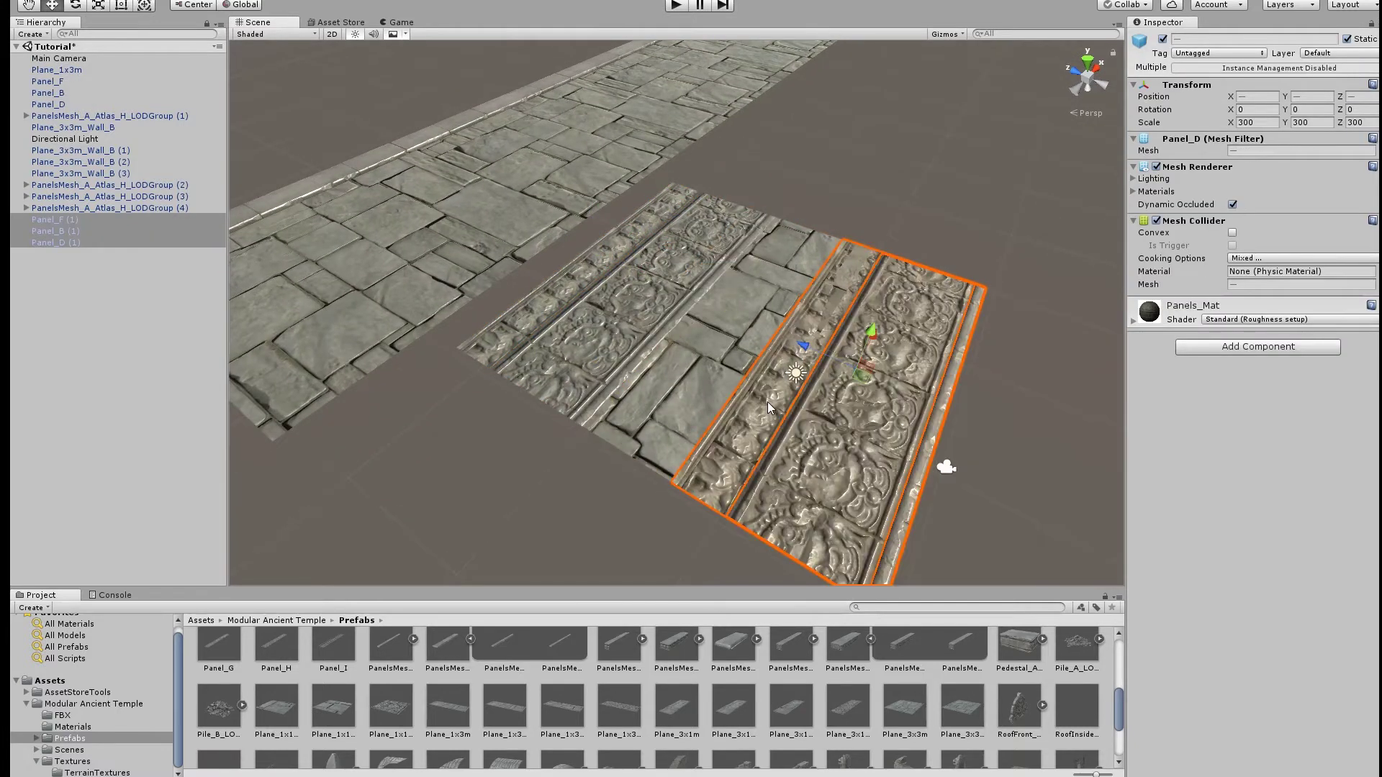
pyautogui.click(711, 510)
pyautogui.scroll(-3, 711, 511)
pyautogui.scroll(2, 777, 478)
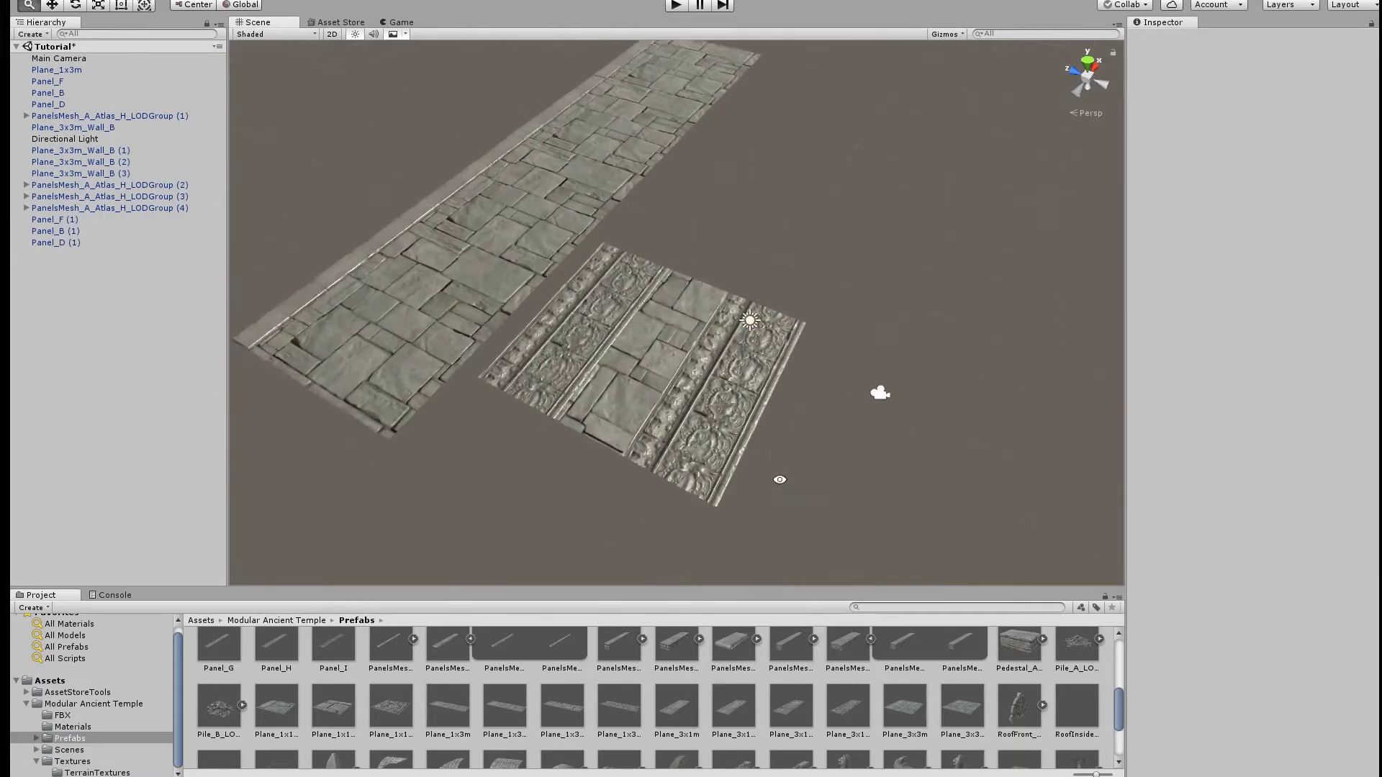
pyautogui.click(559, 374)
pyautogui.keyDown('shift'); pyautogui.click(574, 394); pyautogui.keyUp('shift')
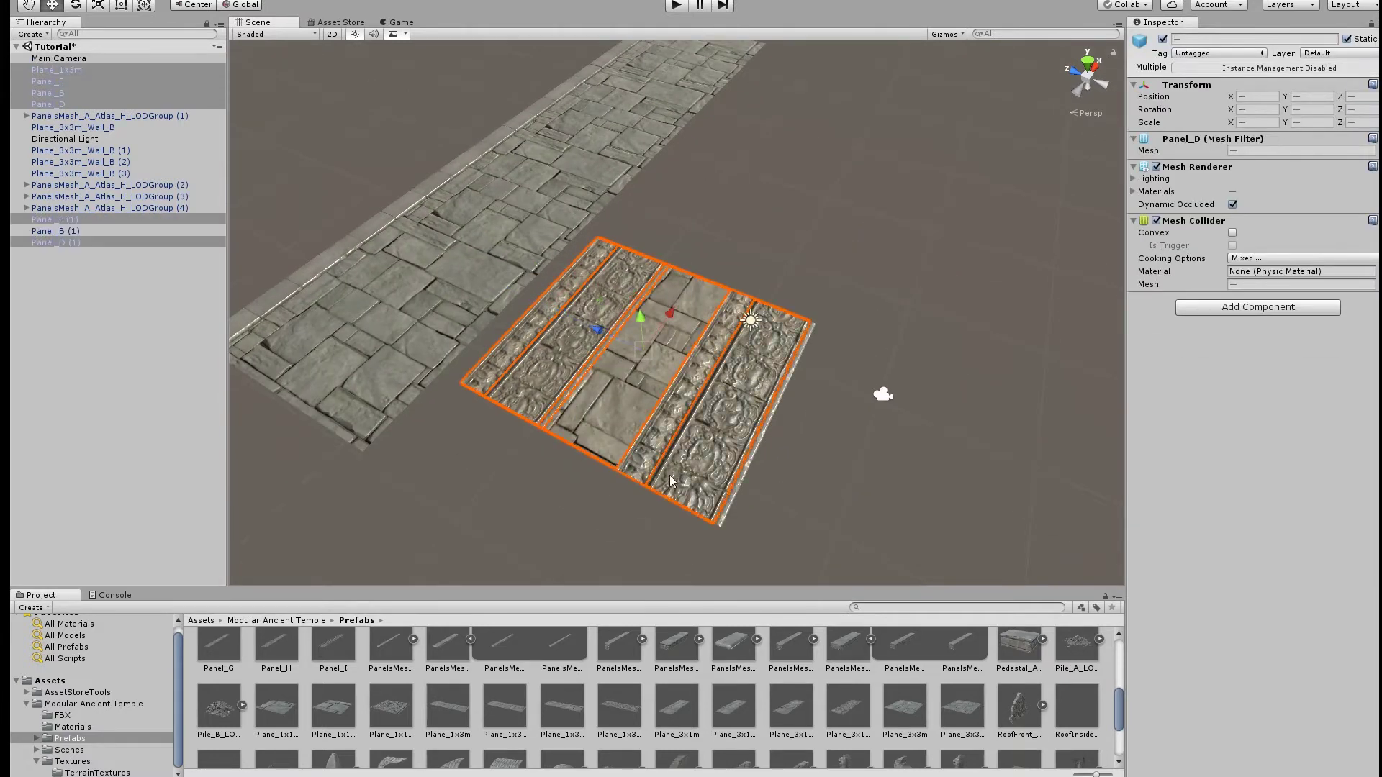
pyautogui.click(795, 337)
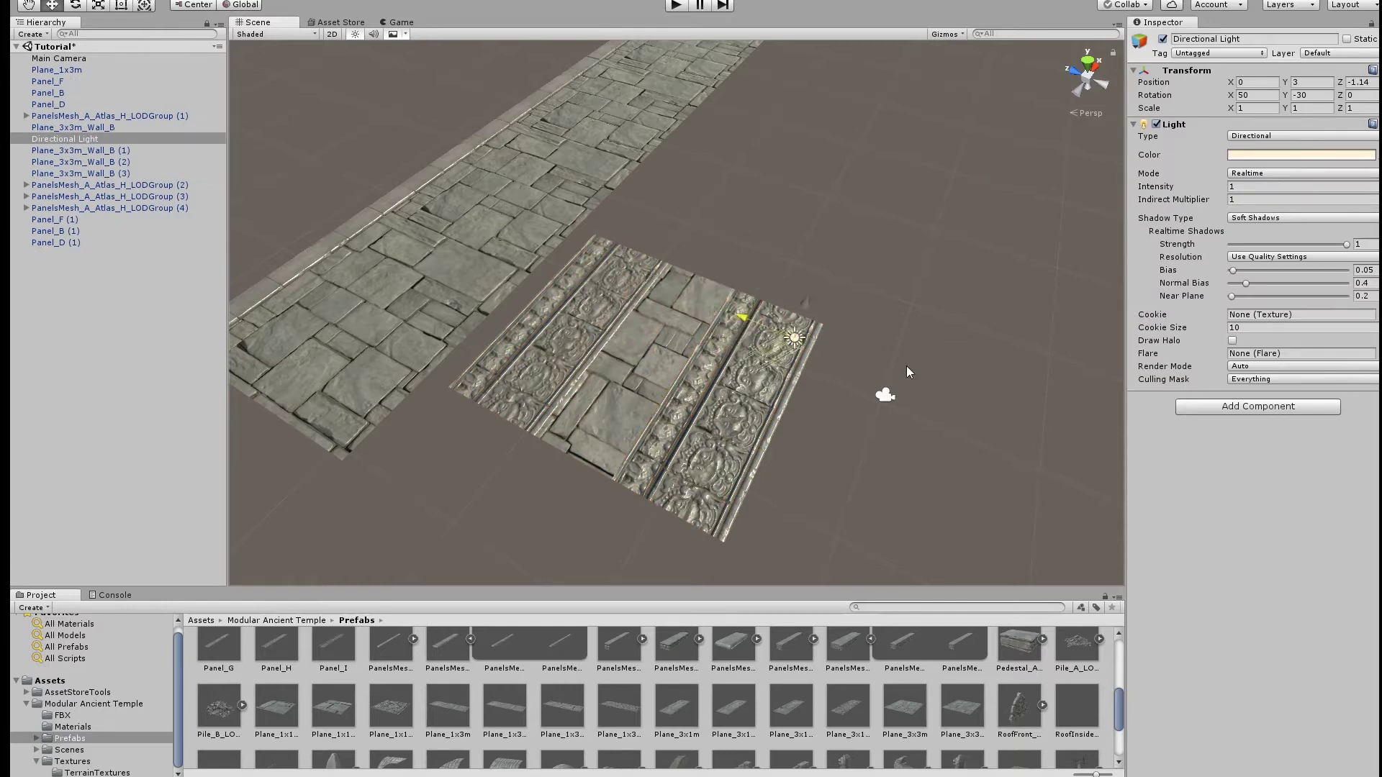
# Rotate the selected carved panel group 90° to stand upright.
pyautogui.keyDown('alt'); pyautogui.moveTo(905, 370); pyautogui.dragTo(683, 345); pyautogui.keyUp('alt')
pyautogui.click(647, 518)
pyautogui.moveTo(483, 331)
pyautogui.keyDown('alt'); pyautogui.mouseDown()
pyautogui.moveTo(601, 318)
pyautogui.moveTo(822, 542)
pyautogui.moveTo(643, 391)
pyautogui.moveTo(757, 356)
pyautogui.moveTo(508, 331)
pyautogui.moveTo(435, 307)
pyautogui.mouseUp(); pyautogui.keyUp('alt')
pyautogui.press('e')
pyautogui.press('w')
# Duplicate the upright wall section twice along the floor edge into a full-length wall.
pyautogui.click(606, 453)
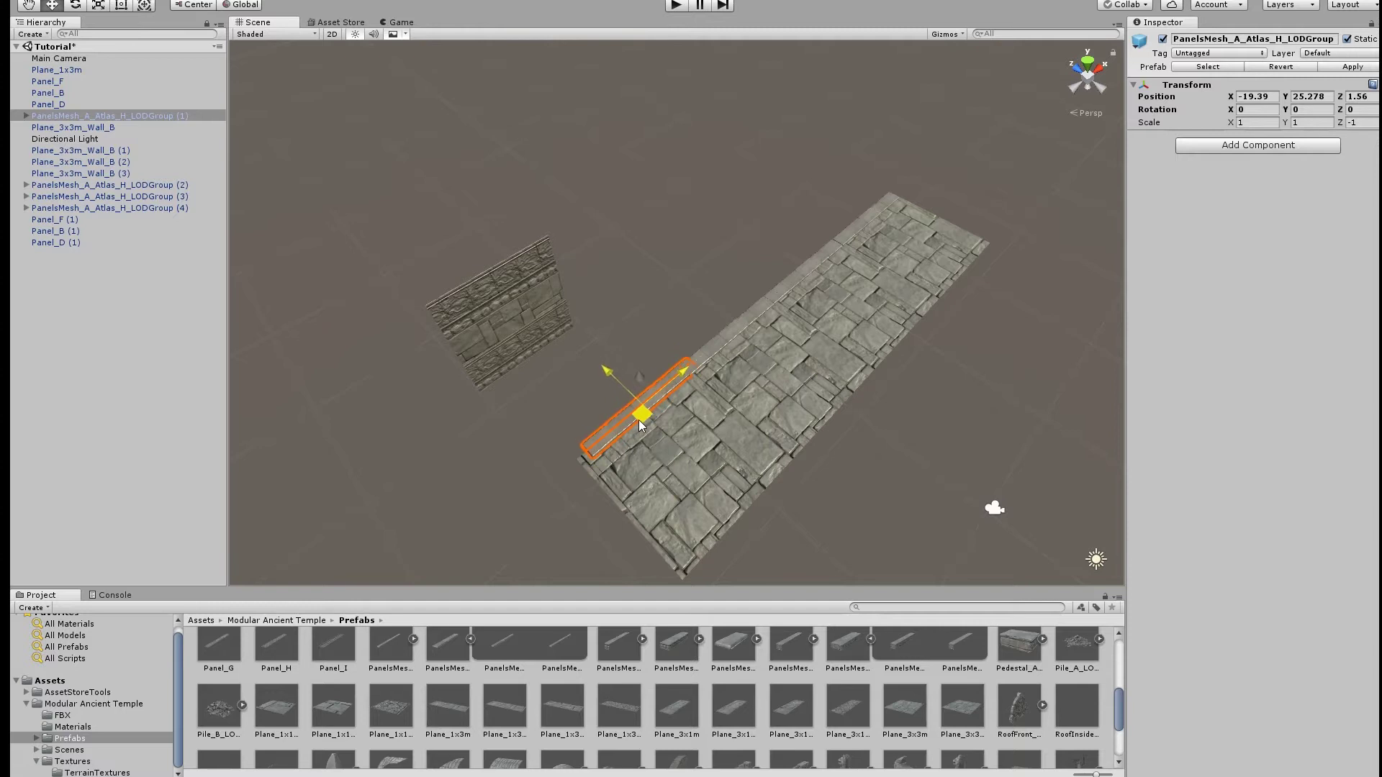
pyautogui.moveTo(329, 190); pyautogui.dragTo(590, 413)
pyautogui.keyDown('alt'); pyautogui.moveTo(482, 396); pyautogui.dragTo(655, 483, button='right'); pyautogui.keyUp('alt')
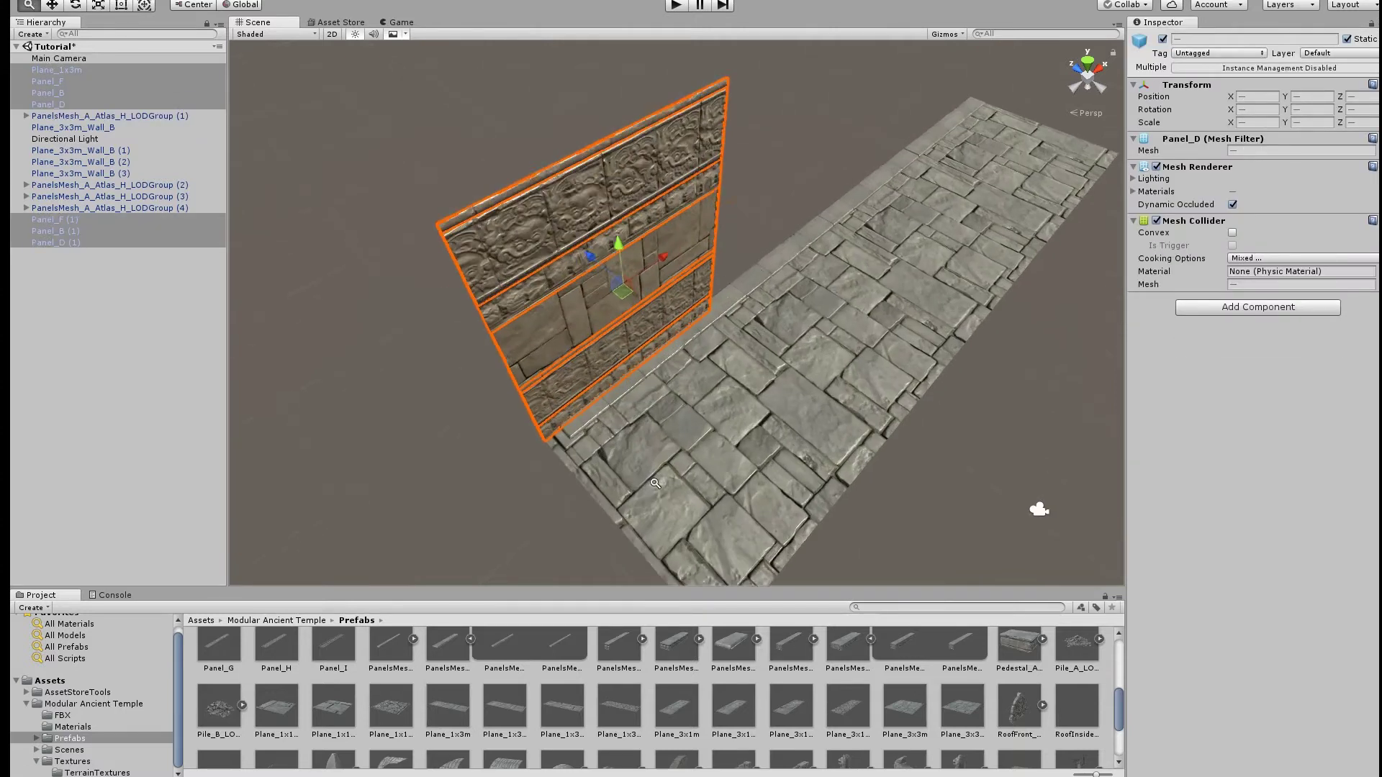
pyautogui.keyDown('alt'); pyautogui.moveTo(655, 483); pyautogui.dragTo(580, 400); pyautogui.keyUp('alt')
pyautogui.hotkey('ctrl', 'd')
pyautogui.moveTo(620, 287)
pyautogui.mouseDown()
pyautogui.moveTo(700, 299)
pyautogui.moveTo(810, 182)
pyautogui.moveTo(923, 126)
pyautogui.moveTo(875, 433)
pyautogui.moveTo(697, 345)
pyautogui.moveTo(697, 381)
pyautogui.mouseUp()
pyautogui.hotkey('ctrl', 'd')
pyautogui.hotkey('ctrl', 'd')
pyautogui.click(922, 126)
pyautogui.scroll(-2, 814, 675)
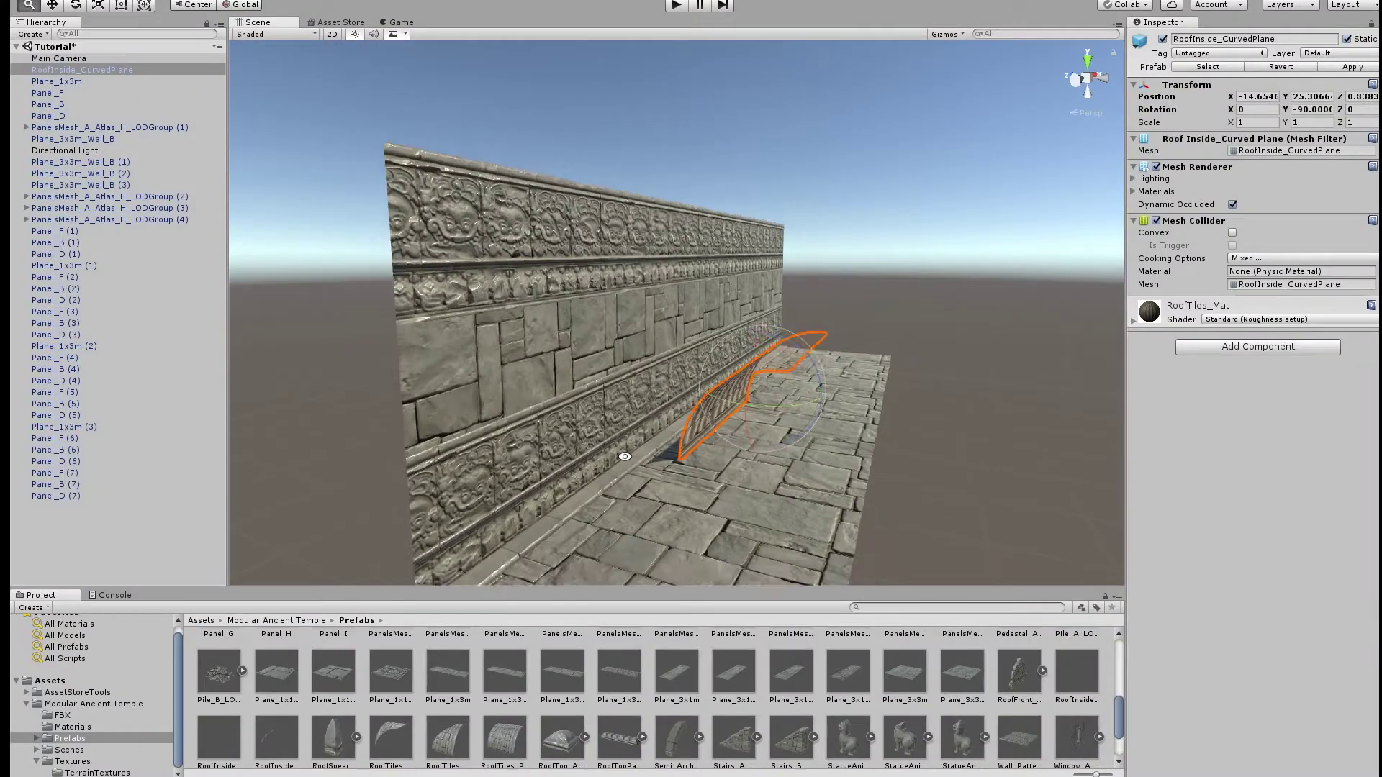
# Slide the RoofInside_CurvedPlane piece into place along the wall top.
pyautogui.keyDown('alt'); pyautogui.moveTo(542, 287); pyautogui.dragTo(447, 342); pyautogui.keyUp('alt')
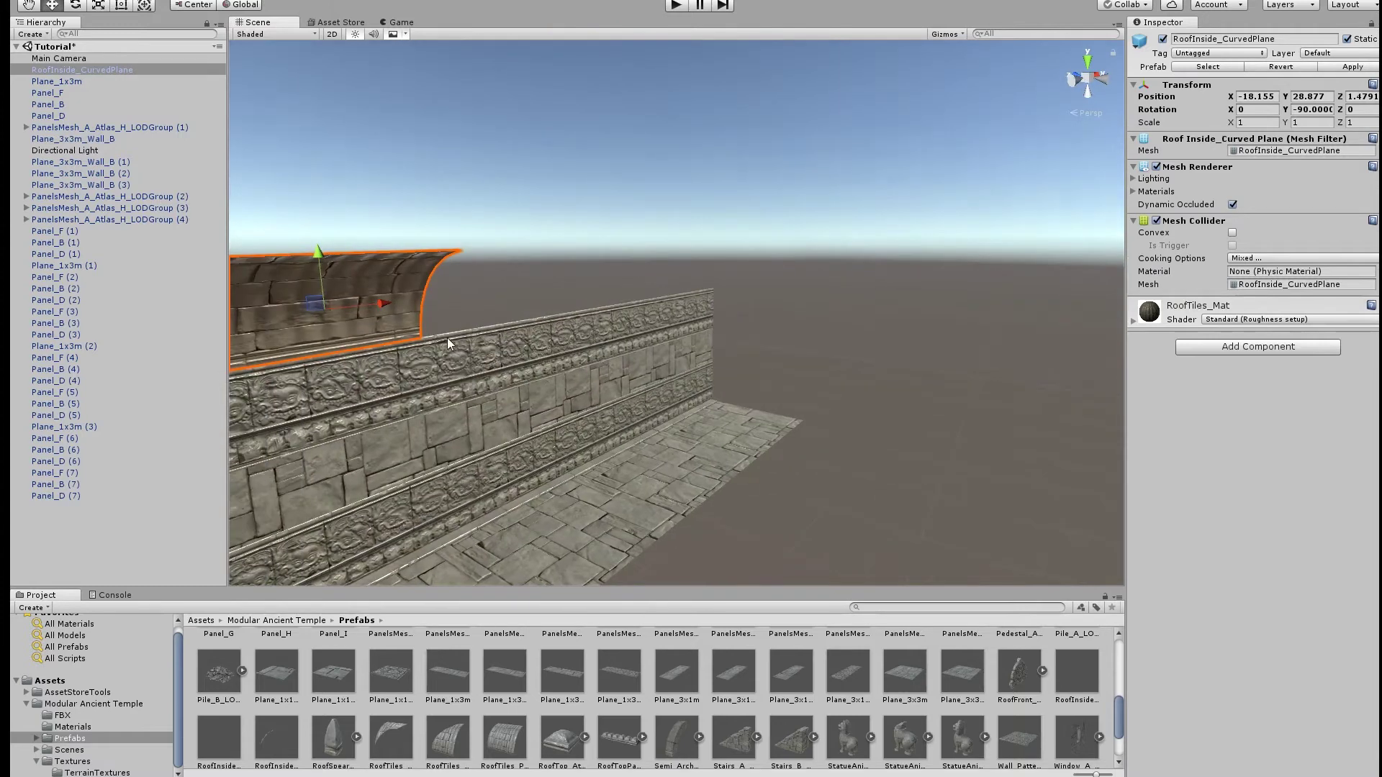
pyautogui.moveTo(681, 260); pyautogui.dragTo(647, 277)
pyautogui.keyDown('alt'); pyautogui.moveTo(647, 277); pyautogui.dragTo(581, 300); pyautogui.keyUp('alt')
pyautogui.click(697, 364)
pyautogui.moveTo(697, 365)
pyautogui.keyDown('alt'); pyautogui.mouseDown()
pyautogui.moveTo(687, 408)
pyautogui.moveTo(611, 211)
pyautogui.mouseUp(); pyautogui.keyUp('alt')
# Duplicate the curved roof pieces and rotate the copies to arch over the hallway.
pyautogui.click(611, 210)
pyautogui.keyDown('alt'); pyautogui.moveTo(721, 227); pyautogui.dragTo(753, 287); pyautogui.keyUp('alt')
pyautogui.hotkey('ctrl', 'd')
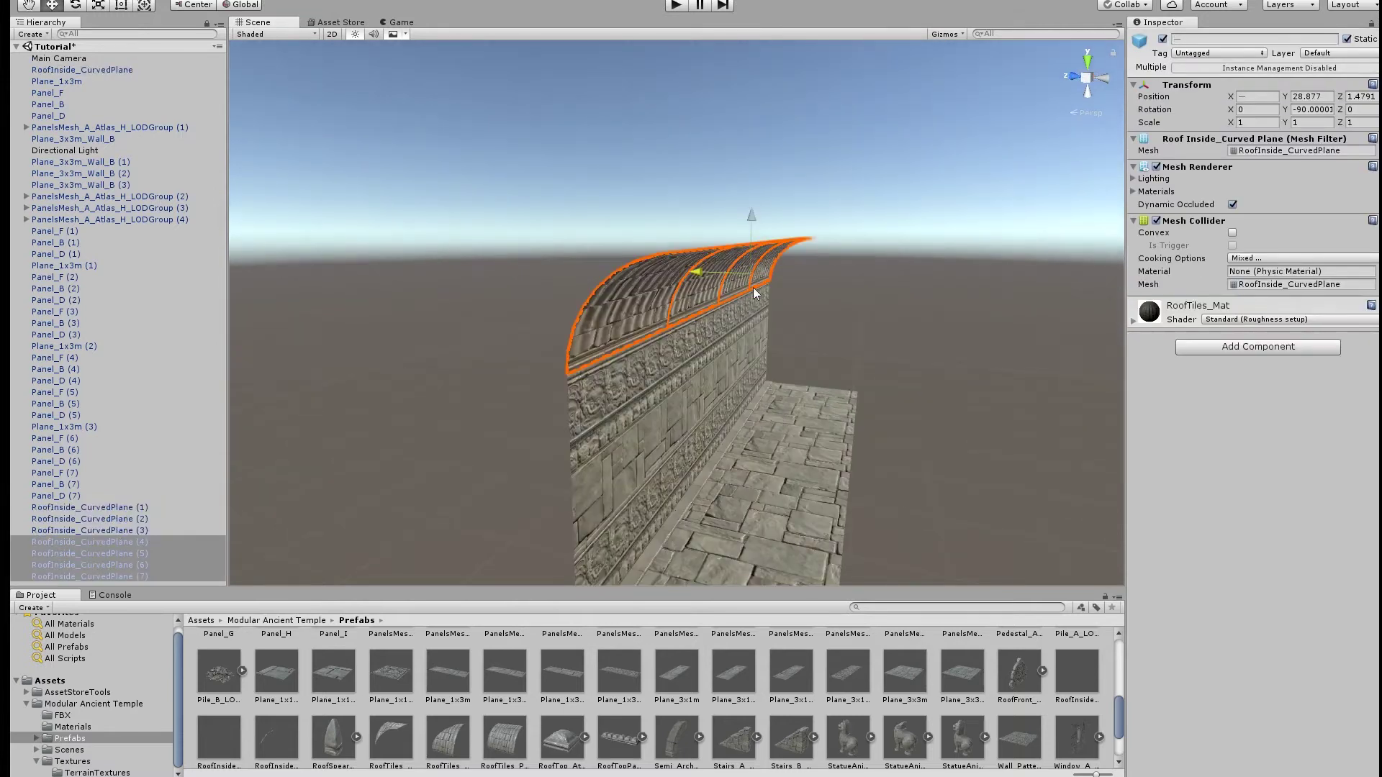
pyautogui.moveTo(803, 407)
pyautogui.keyDown('alt'); pyautogui.mouseDown()
pyautogui.moveTo(680, 253)
pyautogui.moveTo(979, 294)
pyautogui.moveTo(965, 170)
pyautogui.mouseUp(); pyautogui.keyUp('alt')
pyautogui.click(863, 302)
pyautogui.moveTo(863, 303)
pyautogui.keyDown('alt'); pyautogui.mouseDown()
pyautogui.moveTo(810, 323)
pyautogui.moveTo(767, 486)
pyautogui.mouseUp(); pyautogui.keyUp('alt')
# Place the Window_Columns prefab beside the hallway floor.
pyautogui.scroll(5, 521, 673)
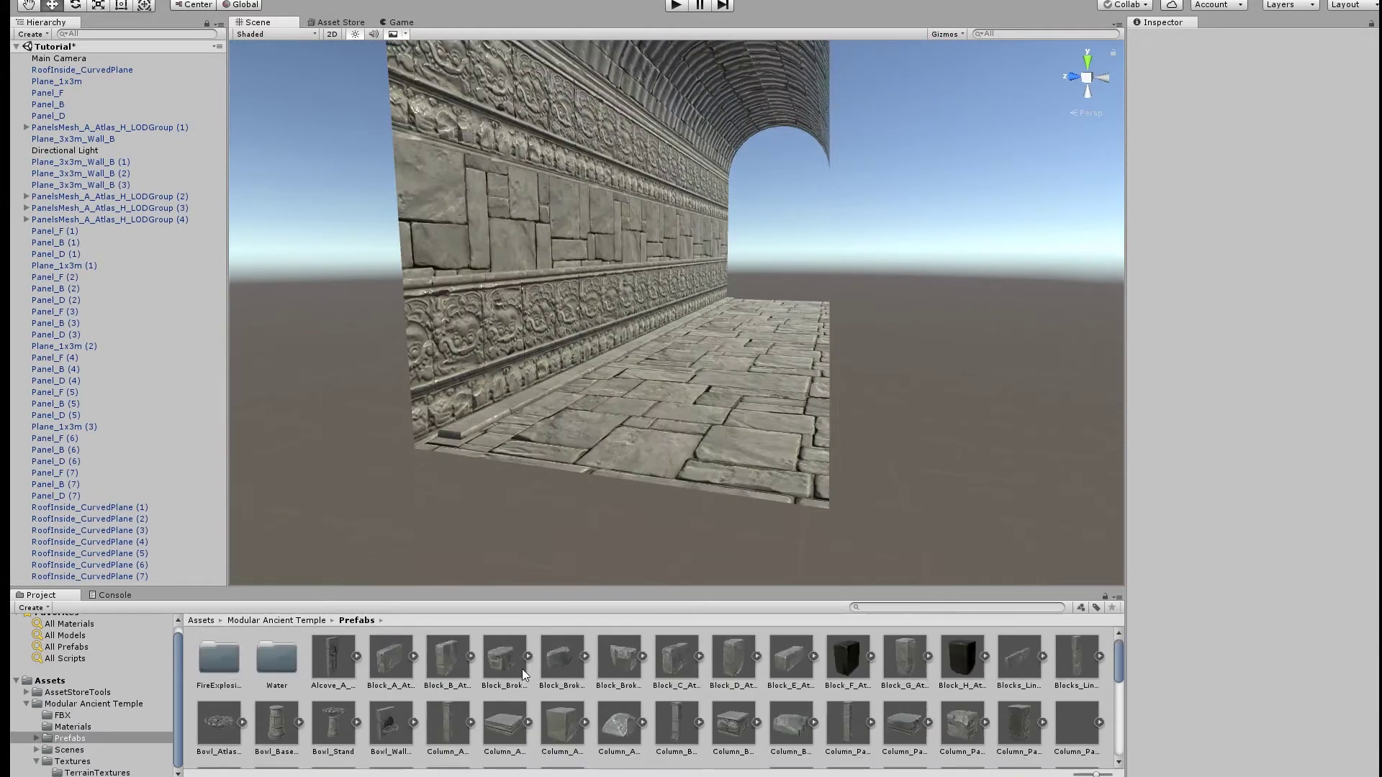
pyautogui.scroll(-3, 924, 703)
pyautogui.scroll(-3, 918, 707)
pyautogui.scroll(-2, 918, 707)
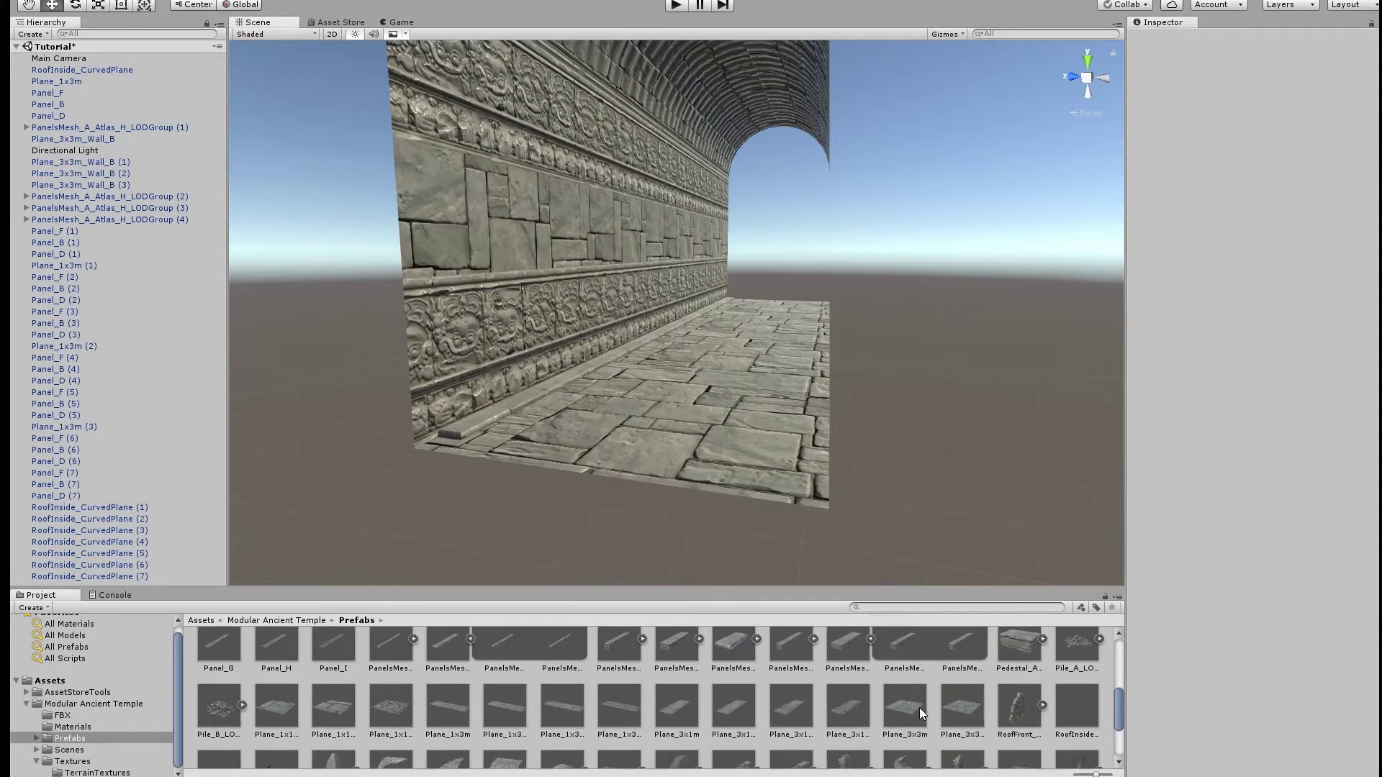
pyautogui.scroll(-2, 849, 716)
pyautogui.scroll(-2, 918, 719)
pyautogui.moveTo(549, 667); pyautogui.dragTo(627, 382)
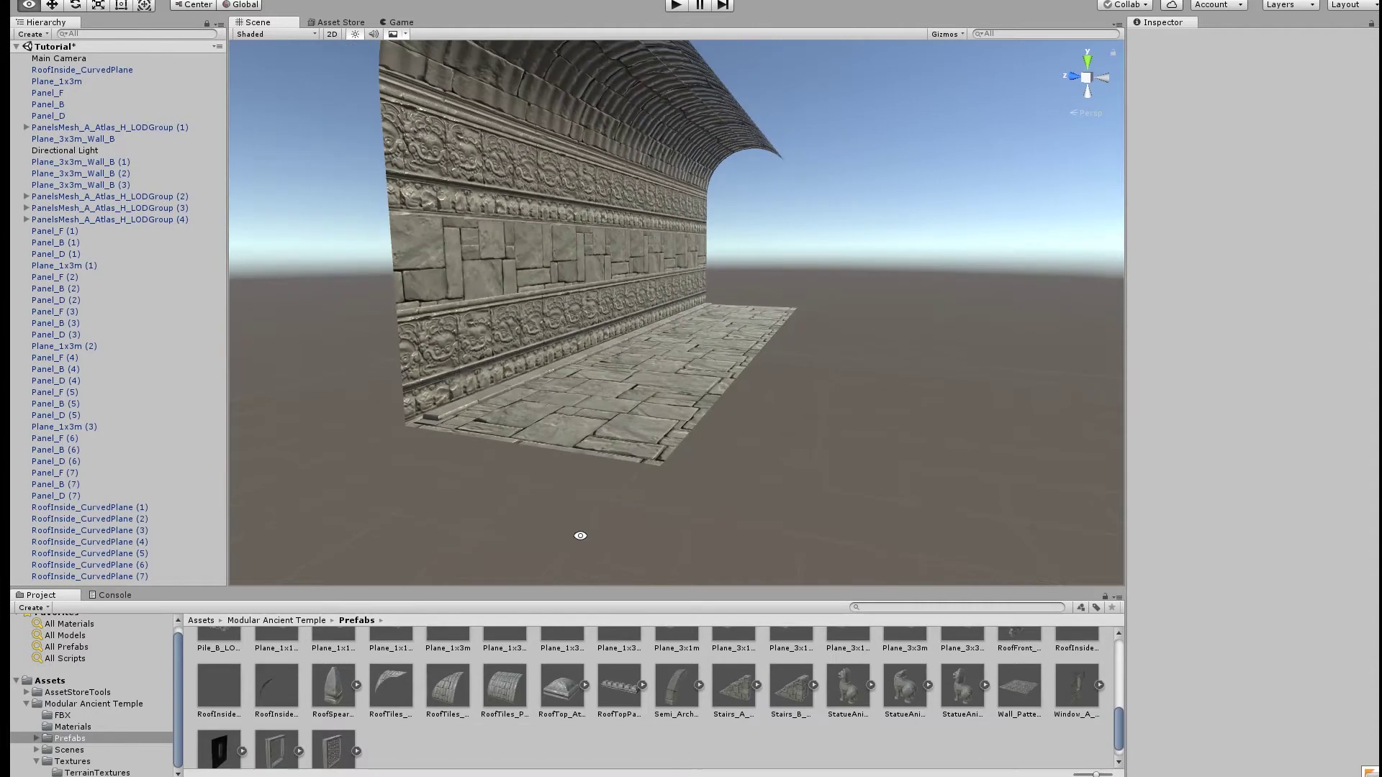
pyautogui.moveTo(607, 508); pyautogui.dragTo(702, 452)
pyautogui.moveTo(706, 266)
pyautogui.keyDown('alt'); pyautogui.mouseDown()
pyautogui.moveTo(764, 292)
pyautogui.moveTo(584, 448)
pyautogui.moveTo(619, 403)
pyautogui.mouseUp(); pyautogui.keyUp('alt')
# Duplicate the window columns and slide the copy alongside the original.
pyautogui.hotkey('ctrl', 'd')
pyautogui.moveTo(648, 310)
pyautogui.mouseDown()
pyautogui.moveTo(731, 288)
pyautogui.moveTo(796, 246)
pyautogui.moveTo(731, 459)
pyautogui.moveTo(786, 454)
pyautogui.moveTo(796, 273)
pyautogui.mouseUp()
pyautogui.click(796, 246)
pyautogui.click(828, 432)
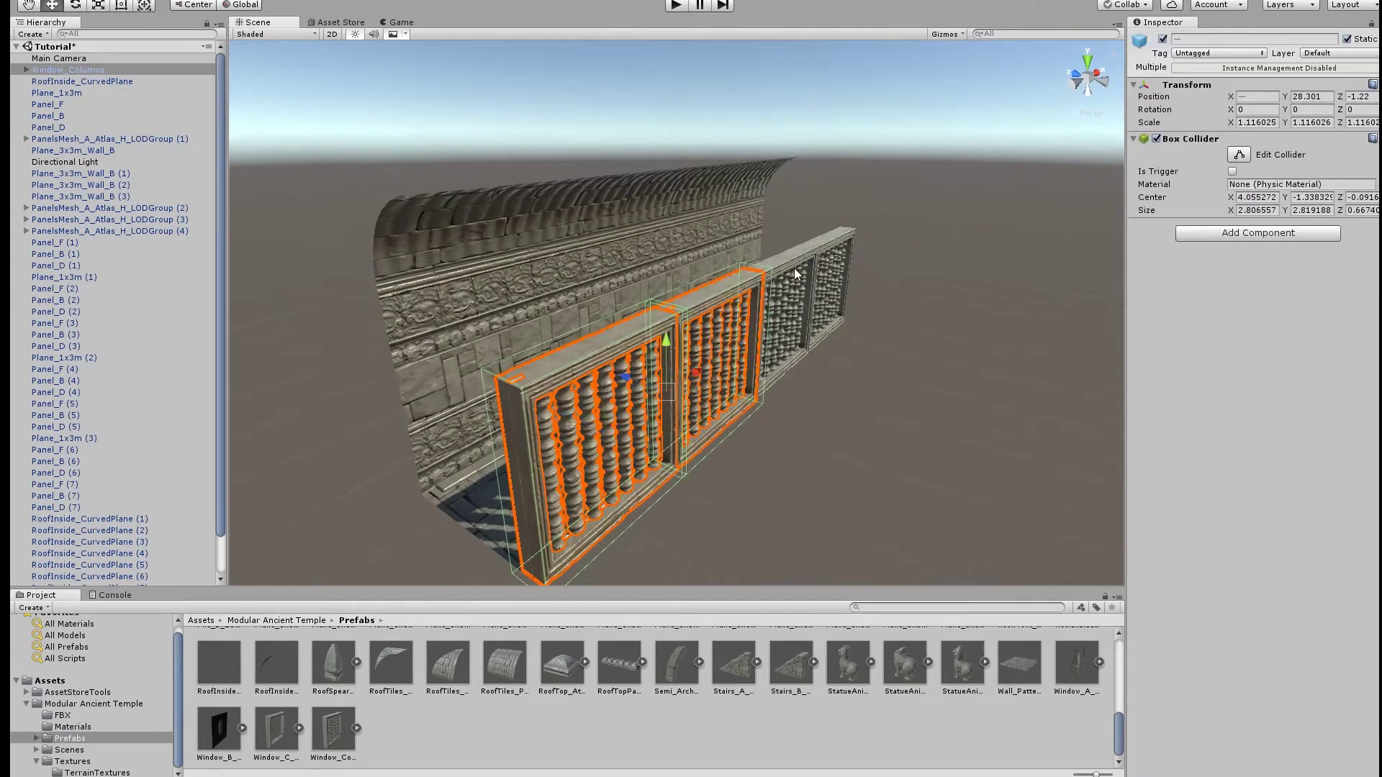
pyautogui.click(802, 435)
pyautogui.keyDown('alt'); pyautogui.moveTo(802, 434); pyautogui.dragTo(610, 481); pyautogui.keyUp('alt')
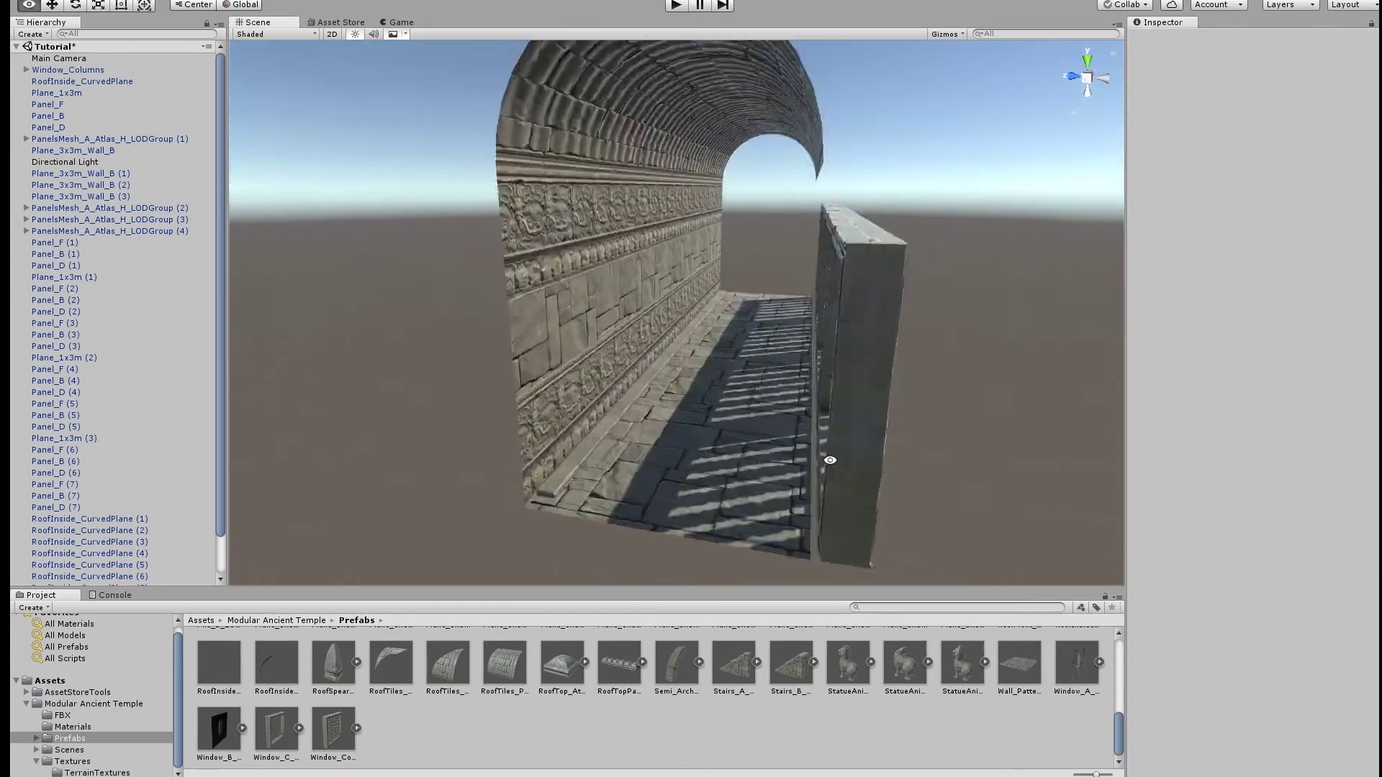
pyautogui.click(610, 480)
pyautogui.keyDown('shift'); pyautogui.moveTo(632, 421); pyautogui.dragTo(645, 347); pyautogui.keyUp('shift')
pyautogui.click(983, 455)
pyautogui.moveTo(983, 456)
pyautogui.keyDown('alt'); pyautogui.mouseDown()
pyautogui.moveTo(814, 308)
pyautogui.moveTo(754, 380)
pyautogui.moveTo(778, 456)
pyautogui.mouseUp(); pyautogui.keyUp('alt')
# Align the window-column wall along the floor's open edge, facing the carved wall.
pyautogui.click(813, 307)
pyautogui.click(753, 381)
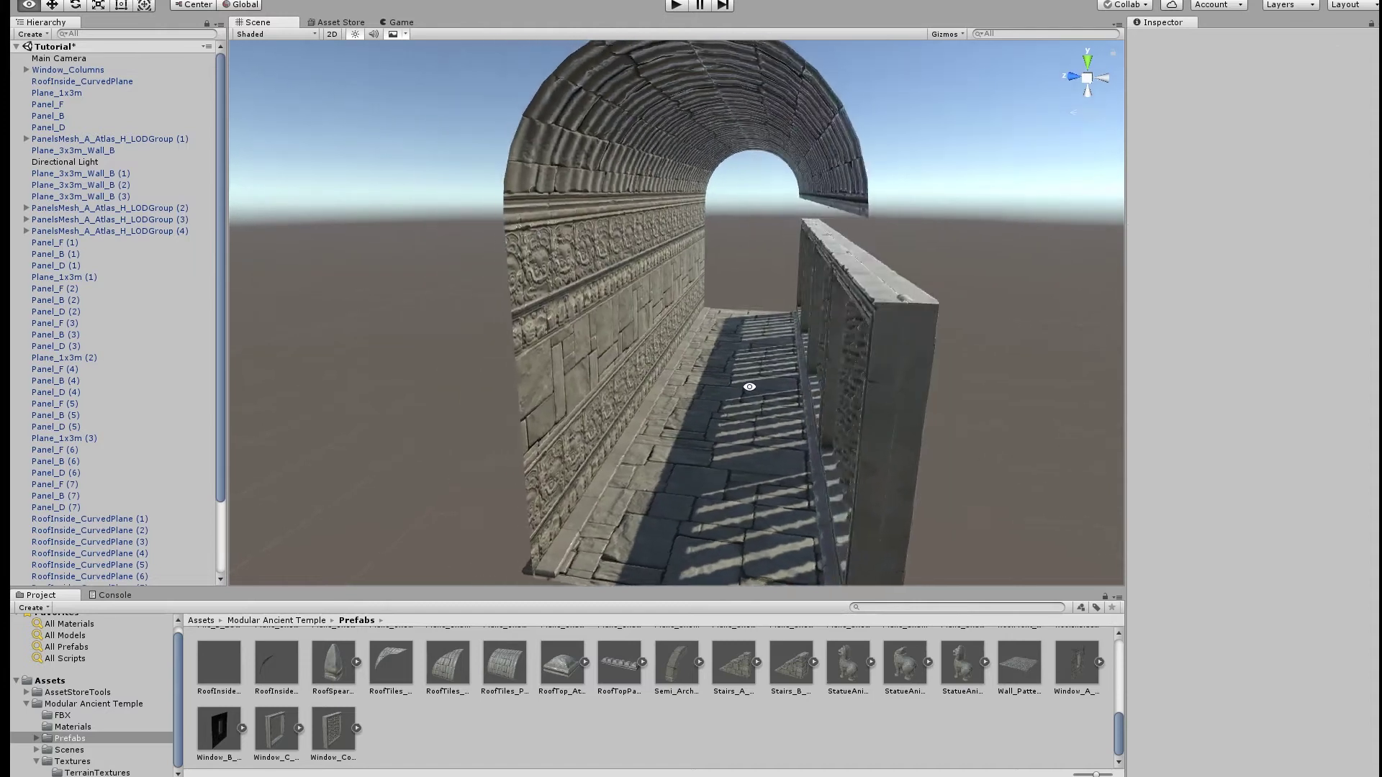
pyautogui.click(777, 456)
pyautogui.scroll(-2, 770, 374)
pyautogui.scroll(-2, 755, 268)
pyautogui.moveTo(749, 177); pyautogui.dragTo(867, 475)
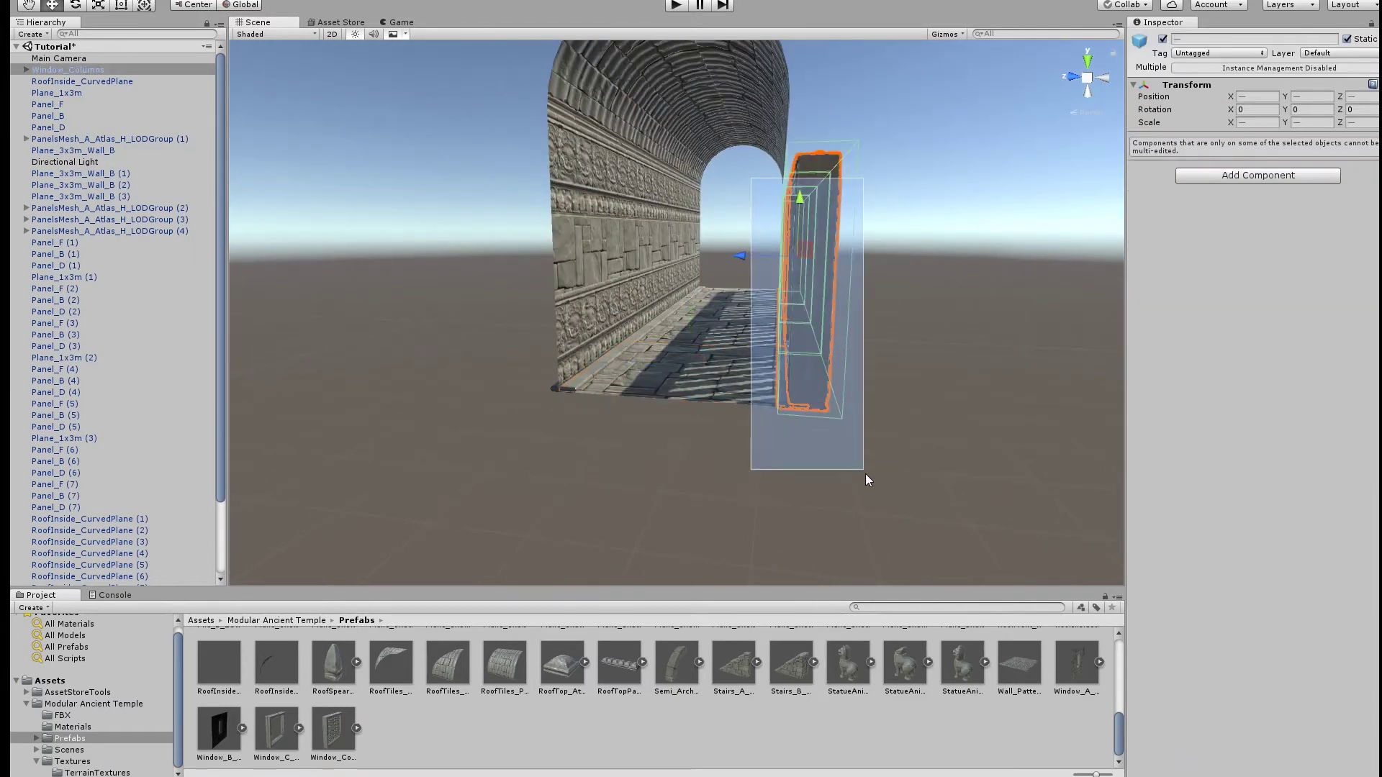
pyautogui.keyDown('alt'); pyautogui.moveTo(736, 259); pyautogui.dragTo(805, 459); pyautogui.keyUp('alt')
pyautogui.click(806, 459)
pyautogui.click(804, 381)
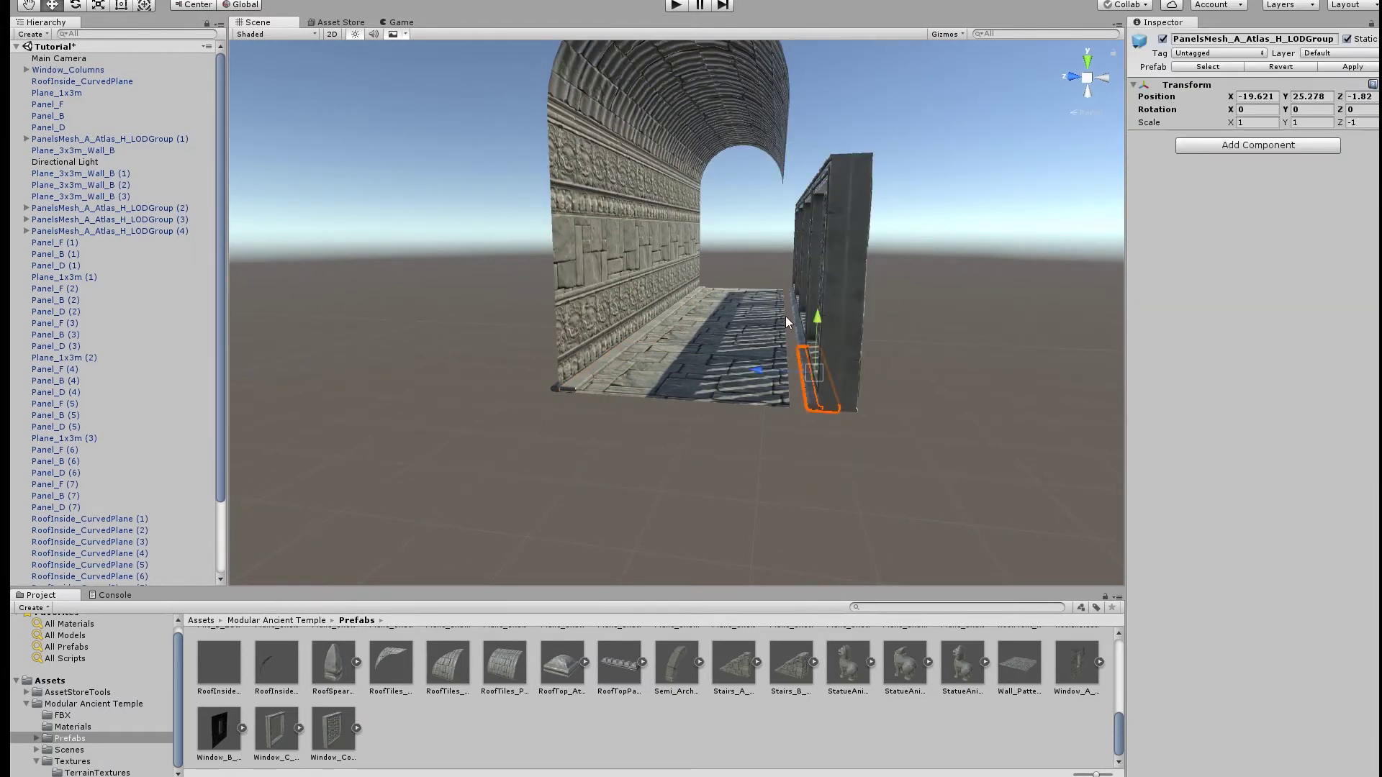
pyautogui.keyDown('alt'); pyautogui.moveTo(830, 272); pyautogui.dragTo(868, 344); pyautogui.keyUp('alt')
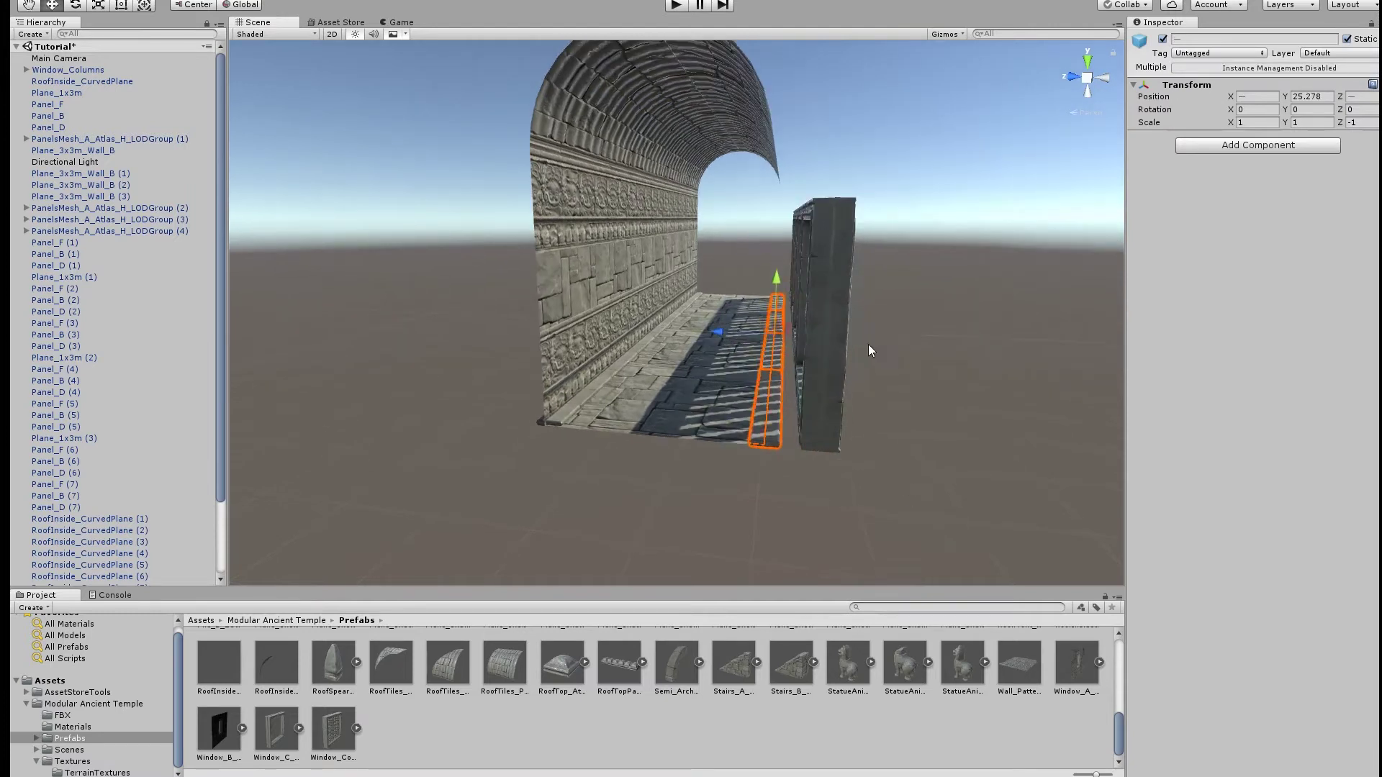
pyautogui.click(814, 302)
pyautogui.moveTo(793, 273)
pyautogui.keyDown('alt'); pyautogui.mouseDown()
pyautogui.moveTo(731, 266)
pyautogui.moveTo(847, 495)
pyautogui.moveTo(741, 420)
pyautogui.mouseUp(); pyautogui.keyUp('alt')
pyautogui.click(847, 495)
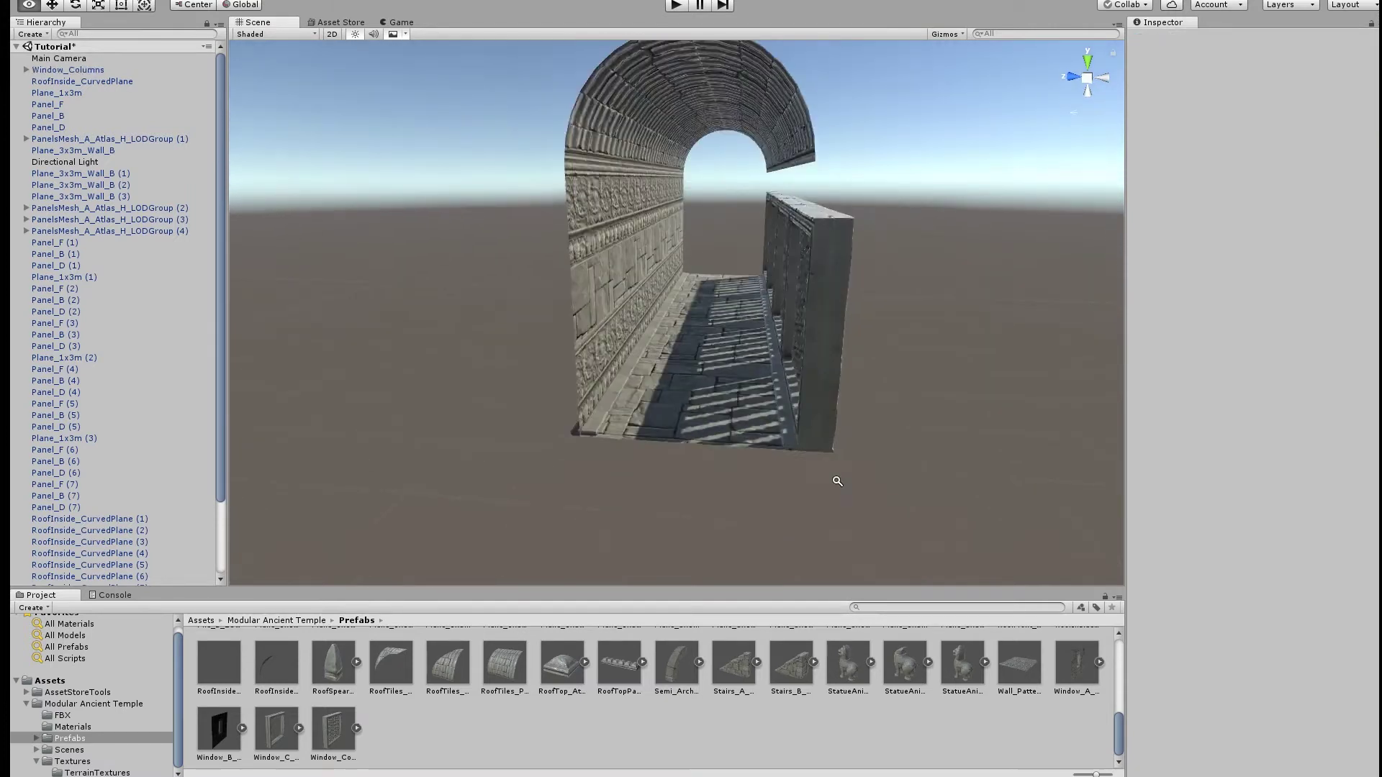
# Move a carved frieze panel onto the right wall and delete the stray Panel_D (8) copy.
pyautogui.scroll(1, 693, 697)
pyautogui.scroll(-1, 693, 697)
pyautogui.moveTo(727, 431)
pyautogui.keyDown('alt'); pyautogui.mouseDown()
pyautogui.moveTo(750, 412)
pyautogui.moveTo(784, 478)
pyautogui.mouseUp(); pyautogui.keyUp('alt')
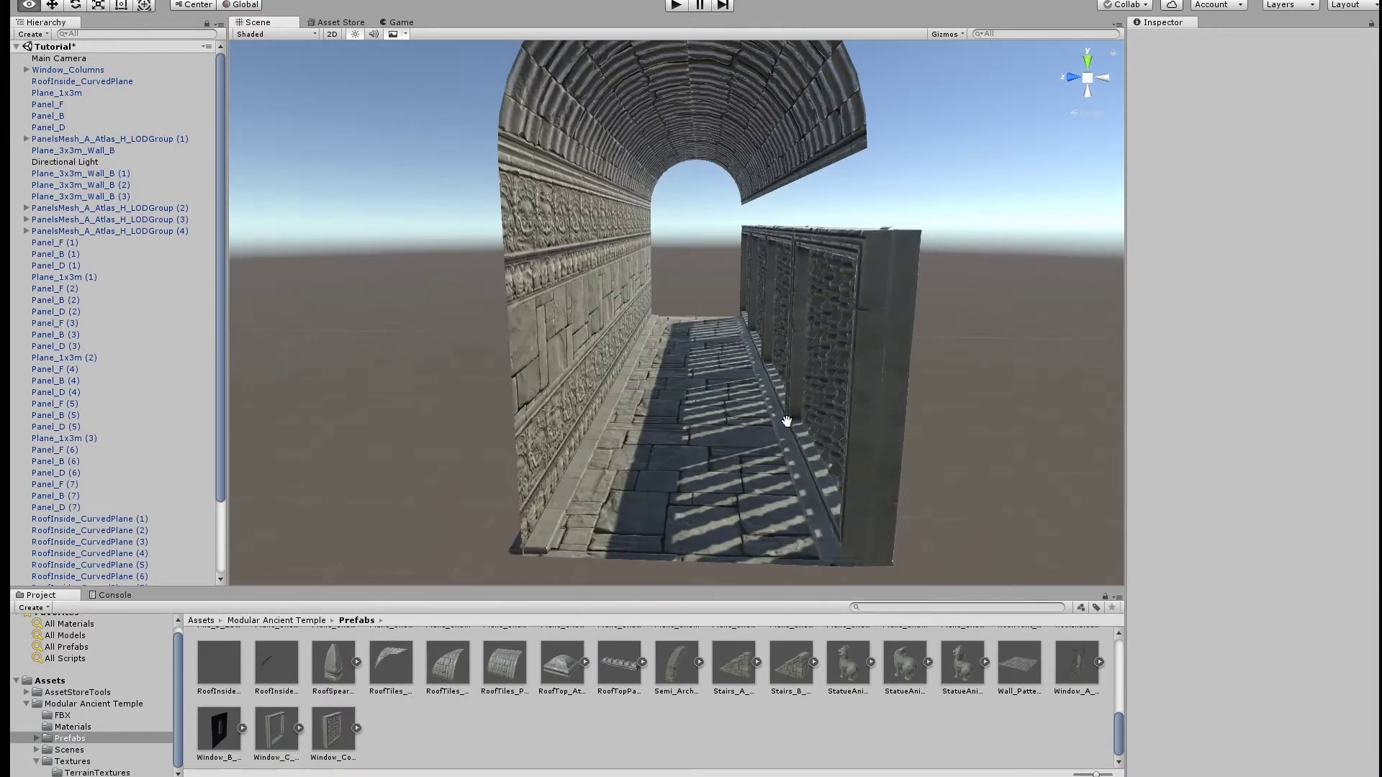
pyautogui.click(523, 240)
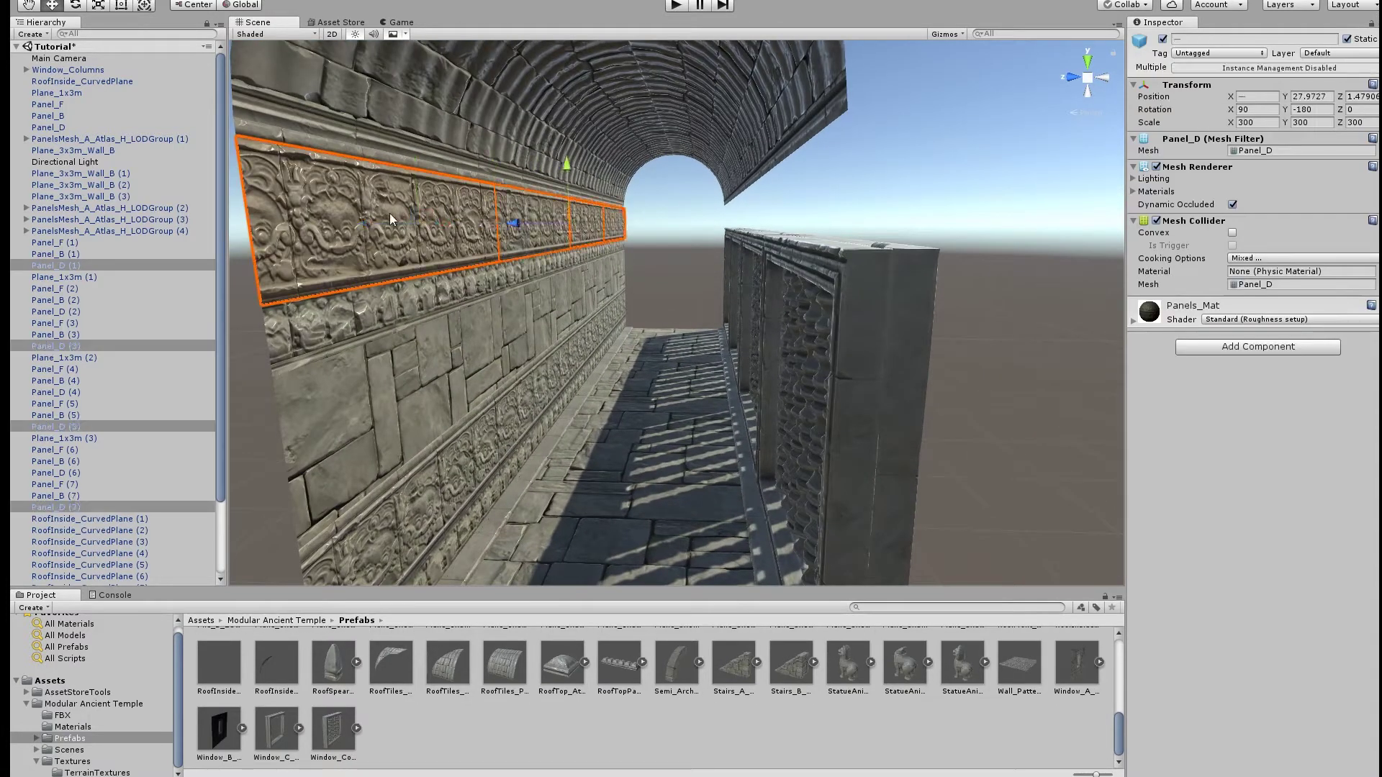
pyautogui.moveTo(604, 212); pyautogui.dragTo(692, 233)
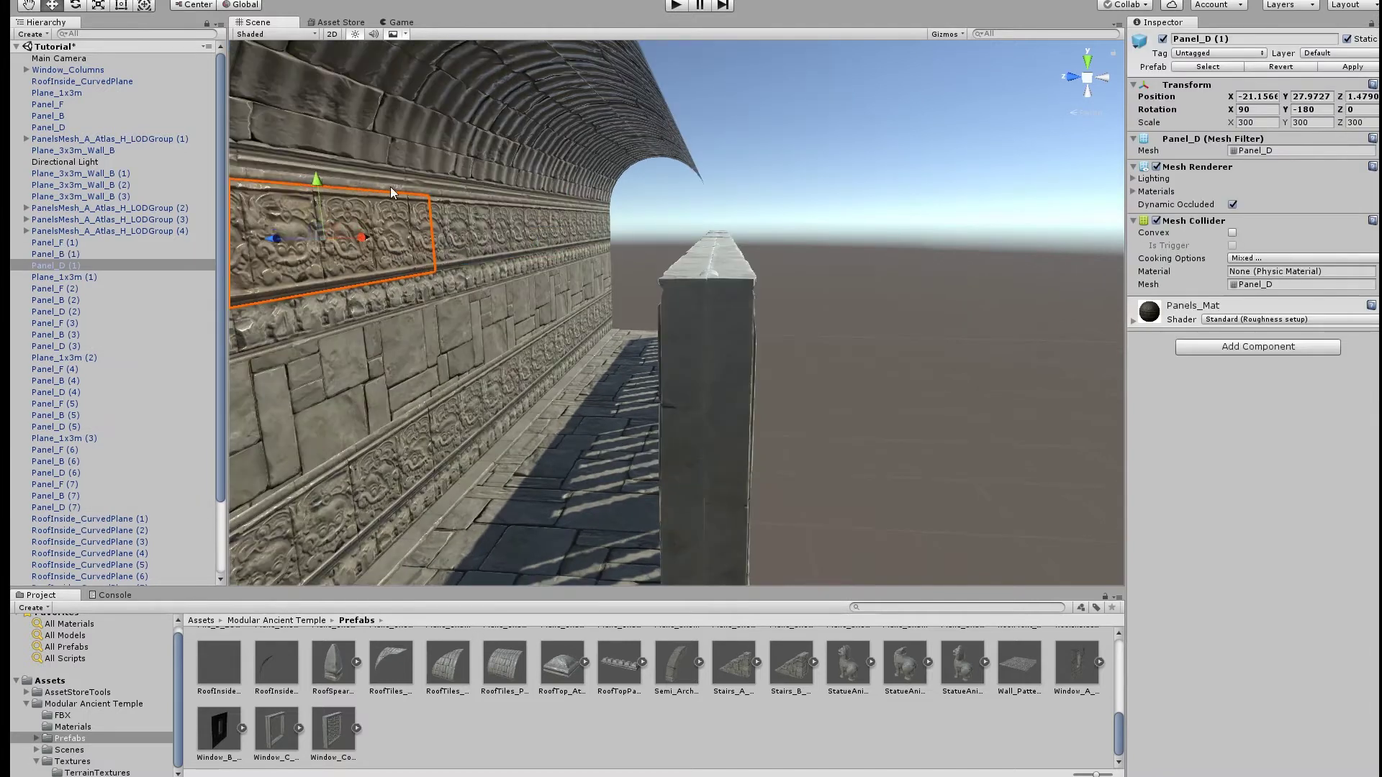
pyautogui.moveTo(963, 219)
pyautogui.mouseDown()
pyautogui.moveTo(977, 244)
pyautogui.moveTo(890, 362)
pyautogui.moveTo(828, 334)
pyautogui.mouseUp()
pyautogui.click(827, 334)
pyautogui.moveTo(737, 301)
pyautogui.keyDown('alt'); pyautogui.mouseDown()
pyautogui.moveTo(934, 236)
pyautogui.moveTo(903, 200)
pyautogui.mouseUp(); pyautogui.keyUp('alt')
pyautogui.click(914, 244)
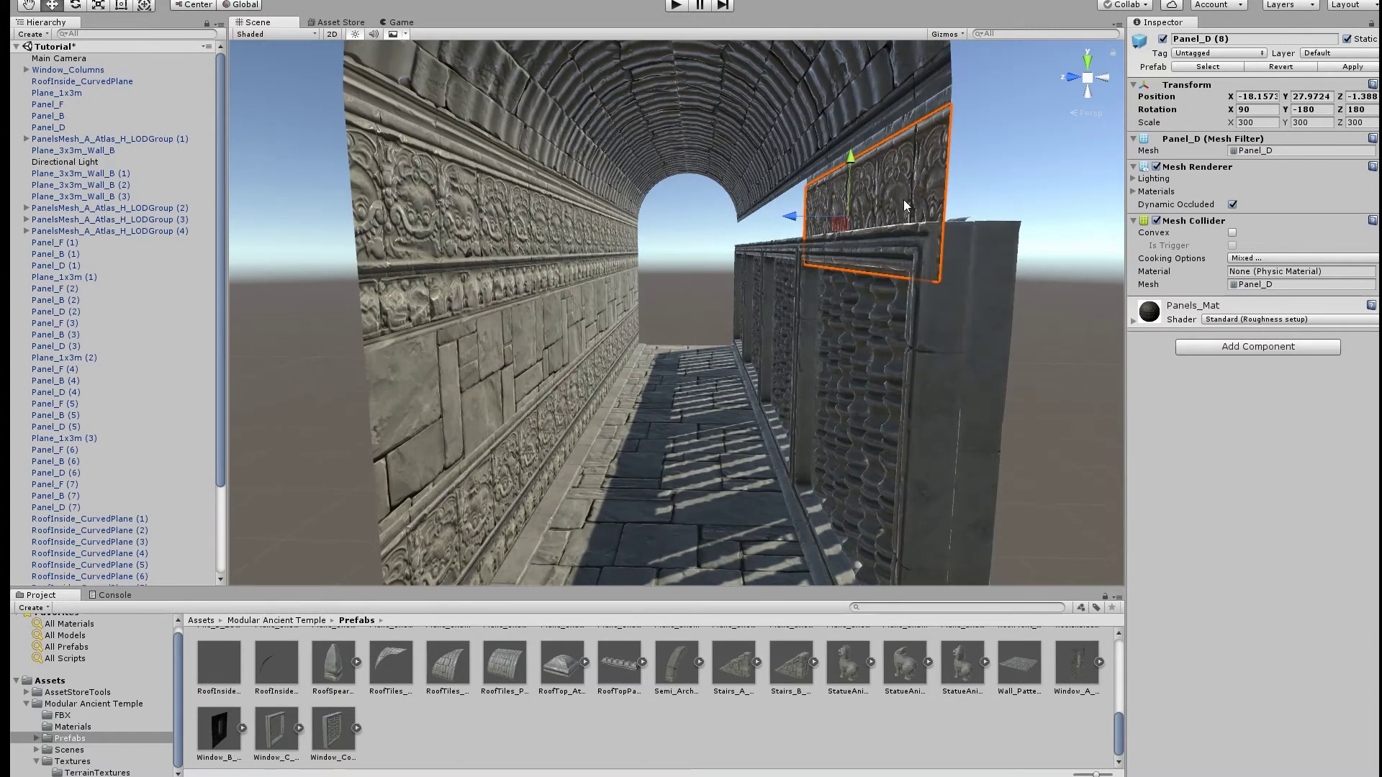
pyautogui.press('Delete')
# Copy the Panel_F (1) and Panel_B (9) friezes along the right wall top.
pyautogui.click(478, 292)
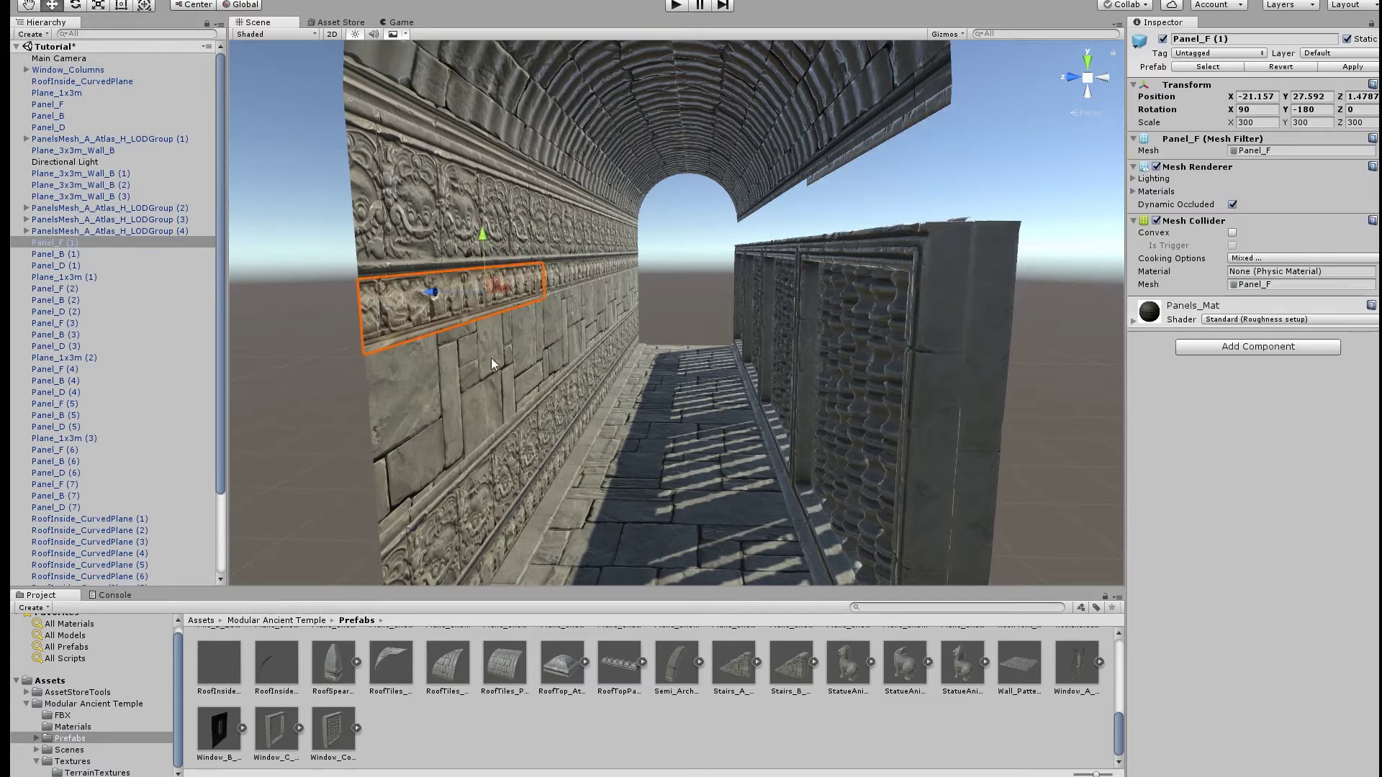
pyautogui.hotkey('ctrl', 'd')
pyautogui.moveTo(439, 293); pyautogui.dragTo(729, 305)
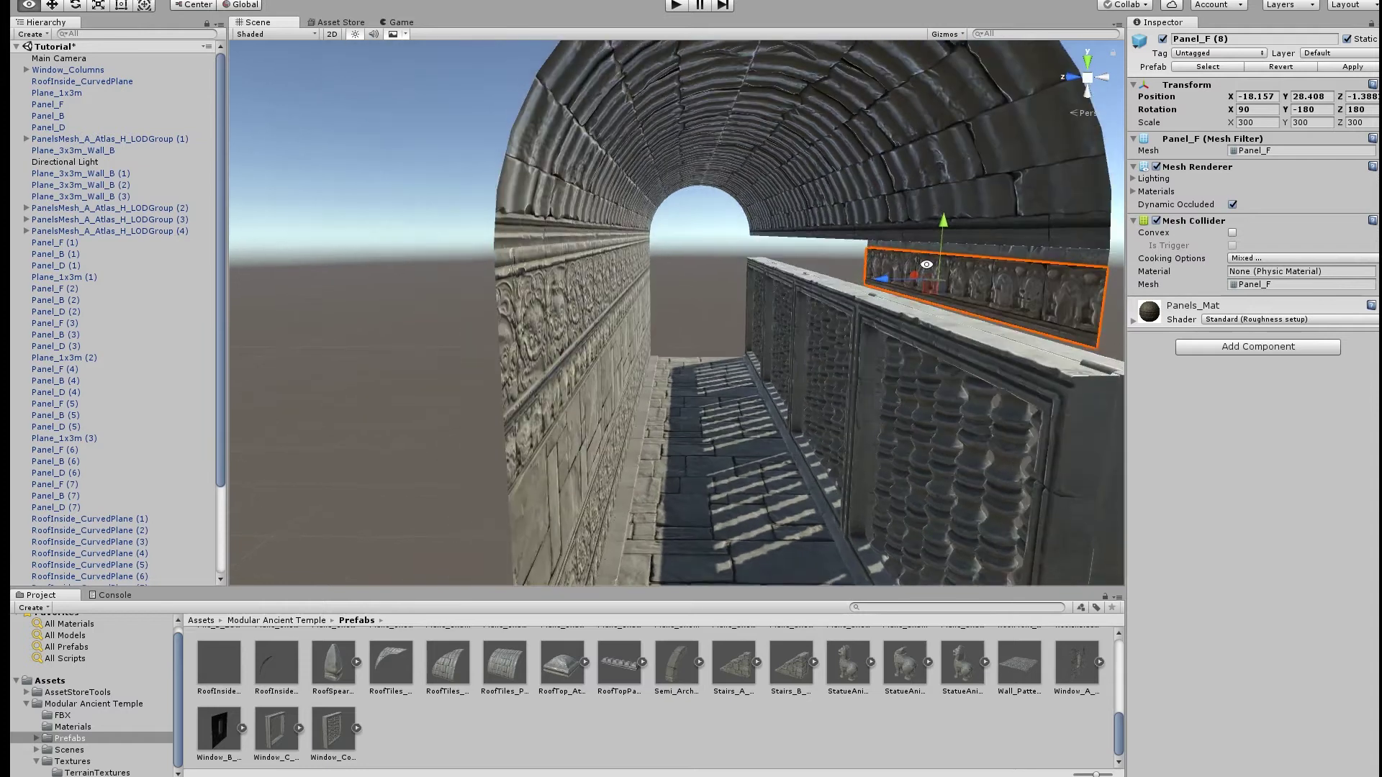
pyautogui.scroll(5, 948, 102)
pyautogui.moveTo(848, 220); pyautogui.dragTo(968, 273)
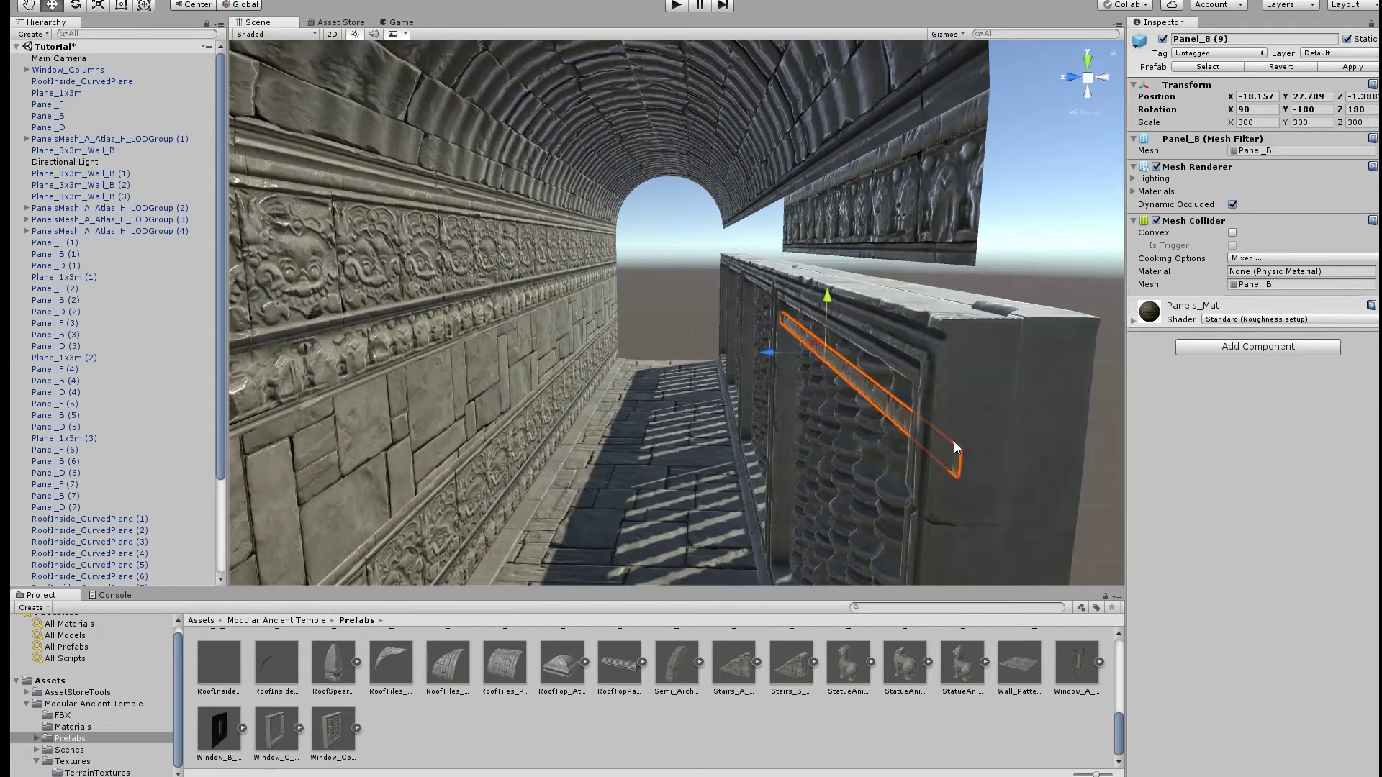
pyautogui.hotkey('ctrl', 'd')
pyautogui.moveTo(836, 214); pyautogui.dragTo(994, 272)
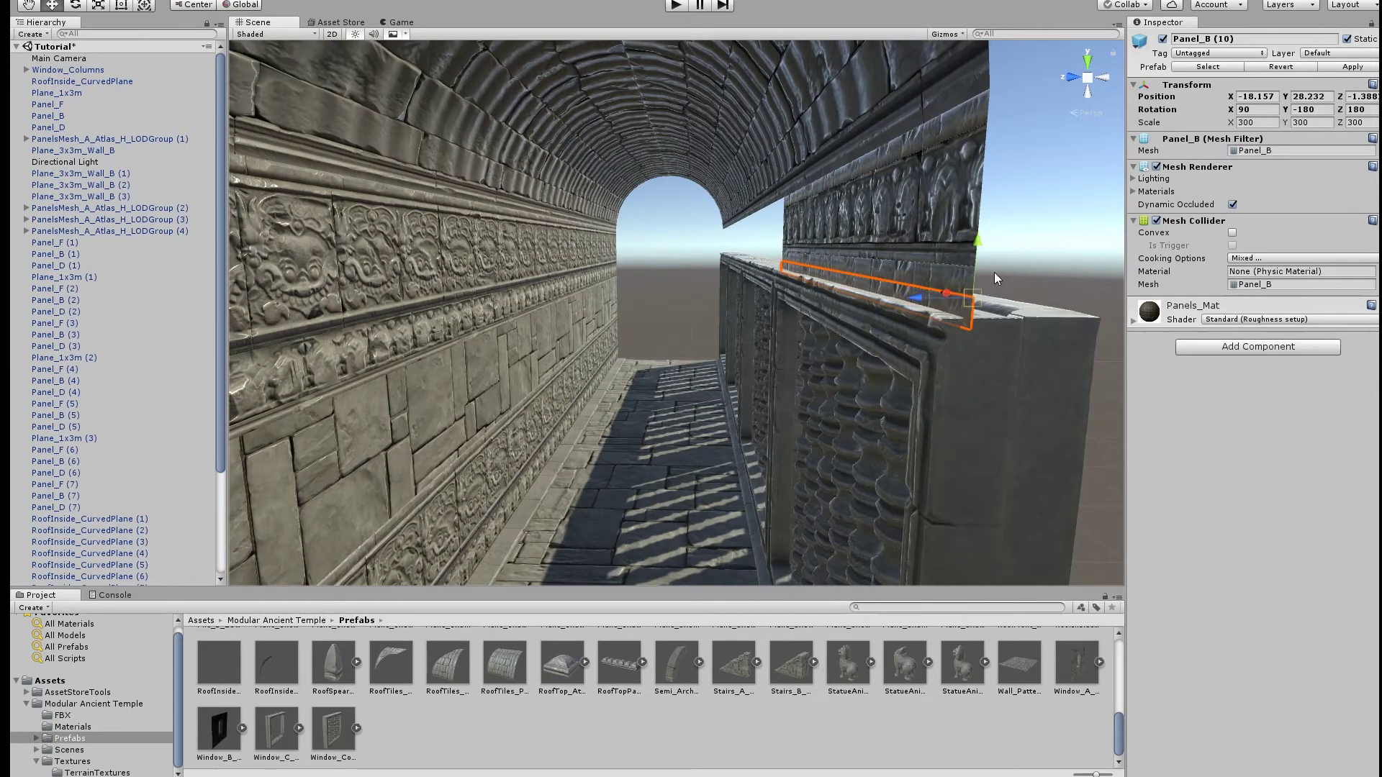
pyautogui.keyDown('alt'); pyautogui.moveTo(839, 395); pyautogui.dragTo(961, 281); pyautogui.keyUp('alt')
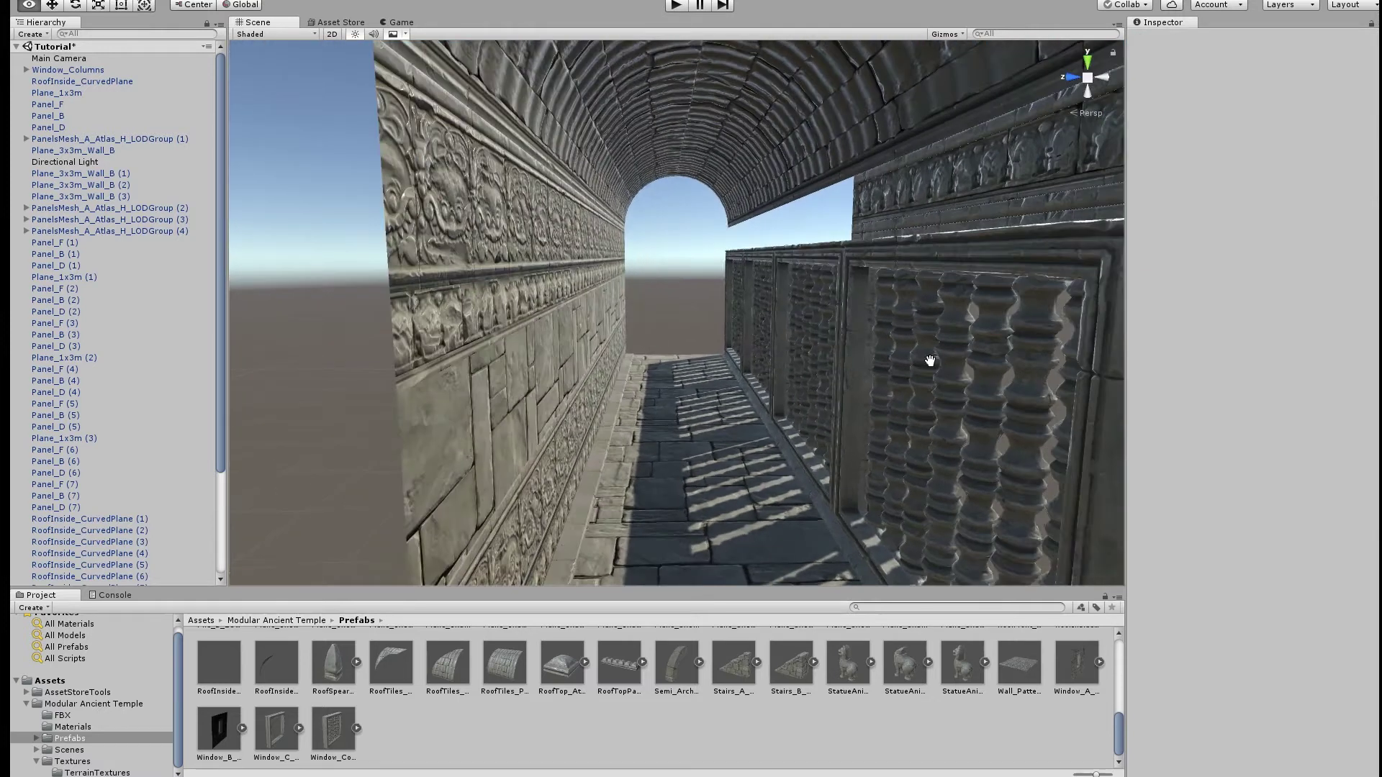
pyautogui.scroll(3, 936, 700)
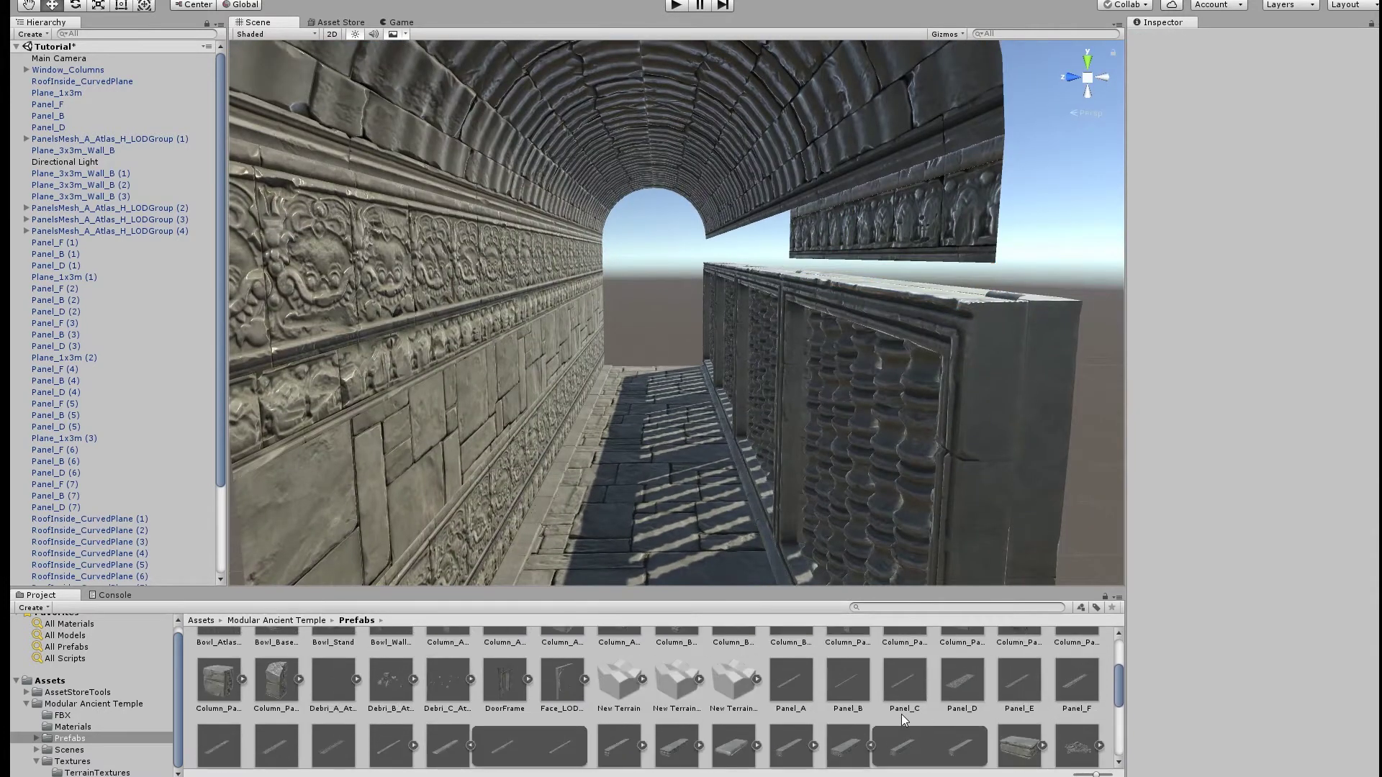
# Add a Panel_C strip lying flat as a ledge on the window-column wall top.
pyautogui.click(856, 680)
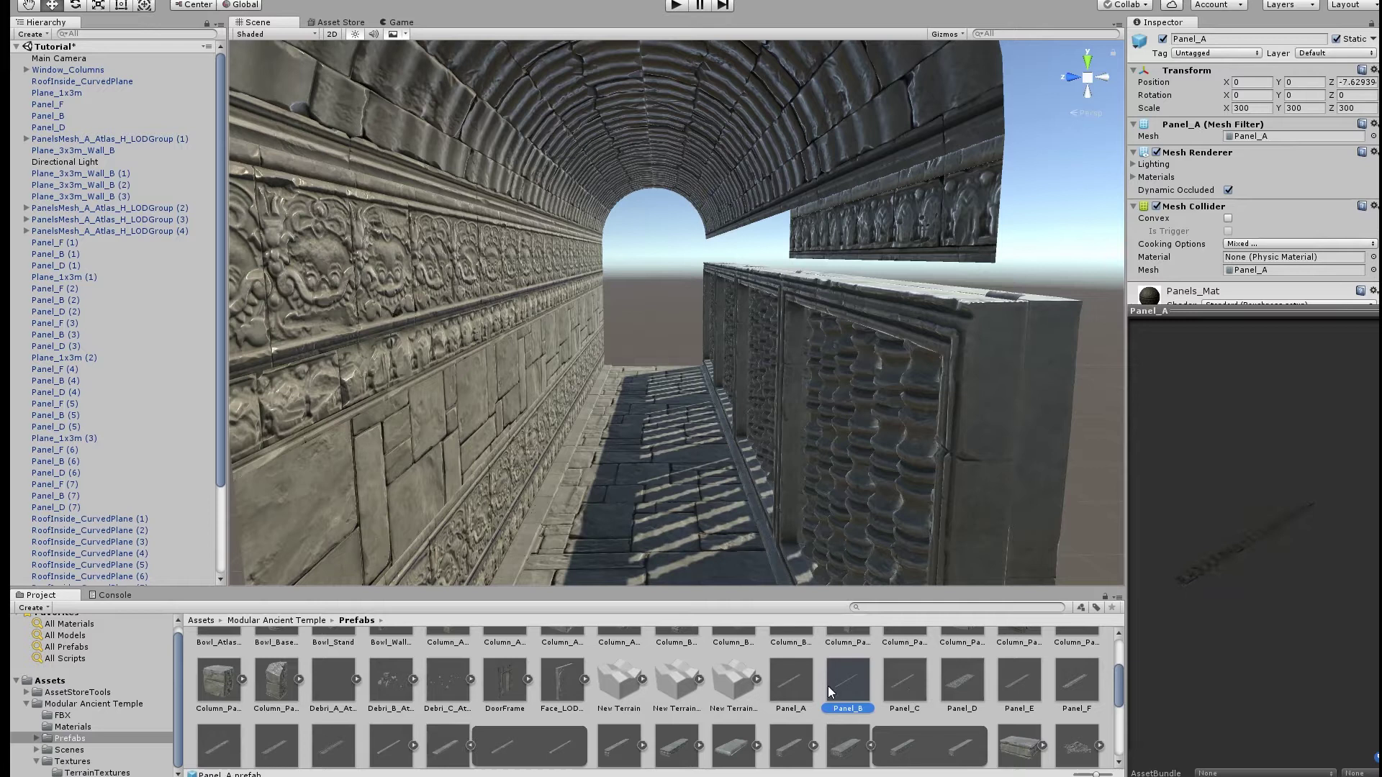
pyautogui.moveTo(920, 521)
pyautogui.mouseDown()
pyautogui.moveTo(837, 426)
pyautogui.moveTo(757, 537)
pyautogui.mouseUp()
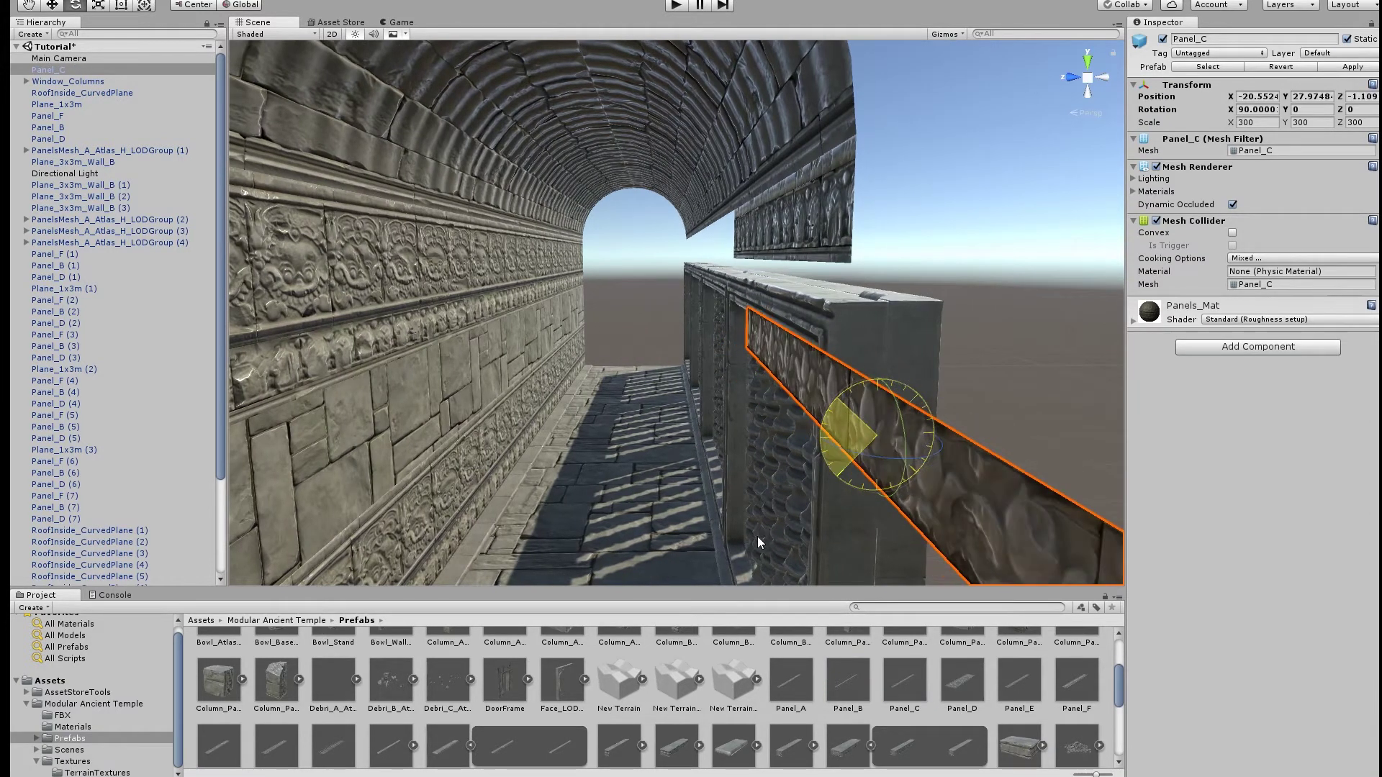
pyautogui.scroll(-5, 943, 490)
pyautogui.press('w')
pyautogui.scroll(5, 800, 284)
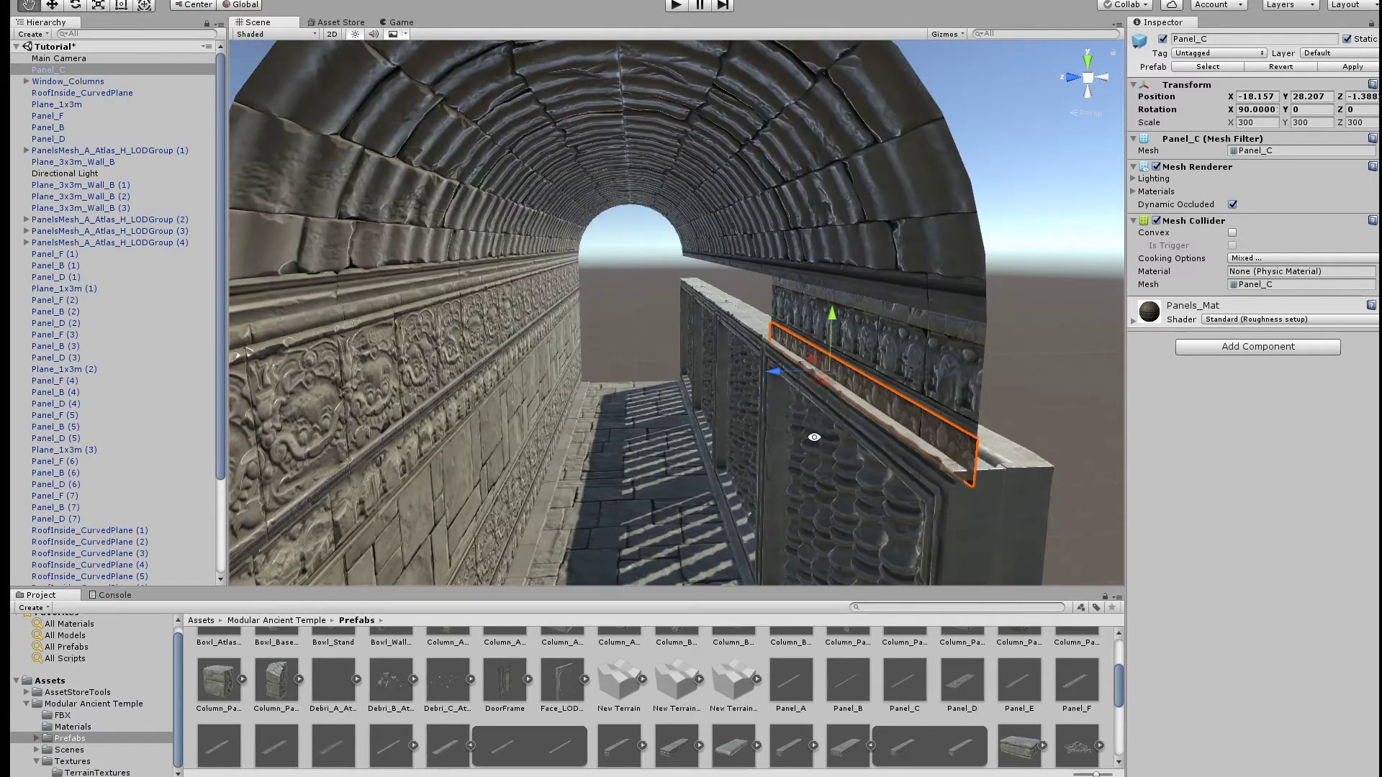
pyautogui.keyDown('shift'); pyautogui.click(965, 332); pyautogui.keyUp('shift')
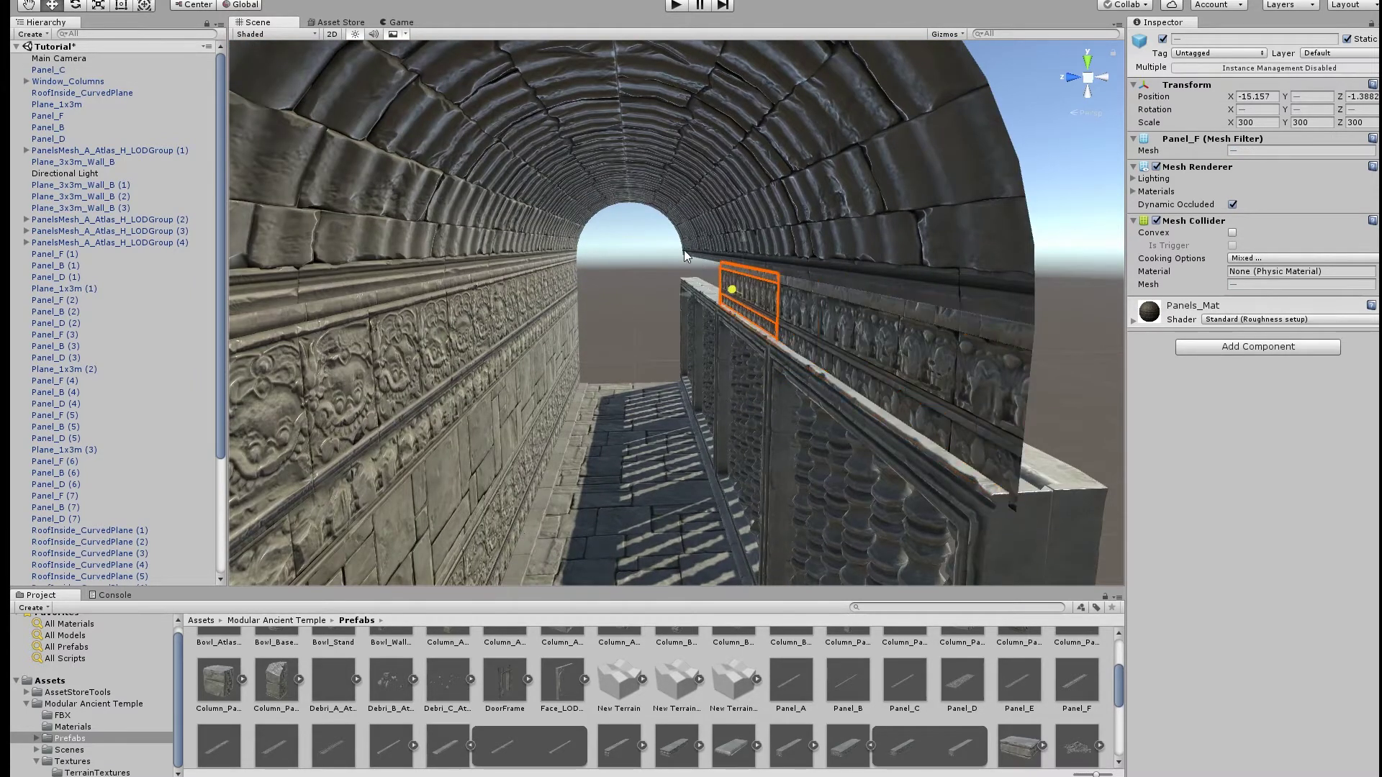
pyautogui.scroll(3, 684, 256)
pyautogui.scroll(2, 891, 372)
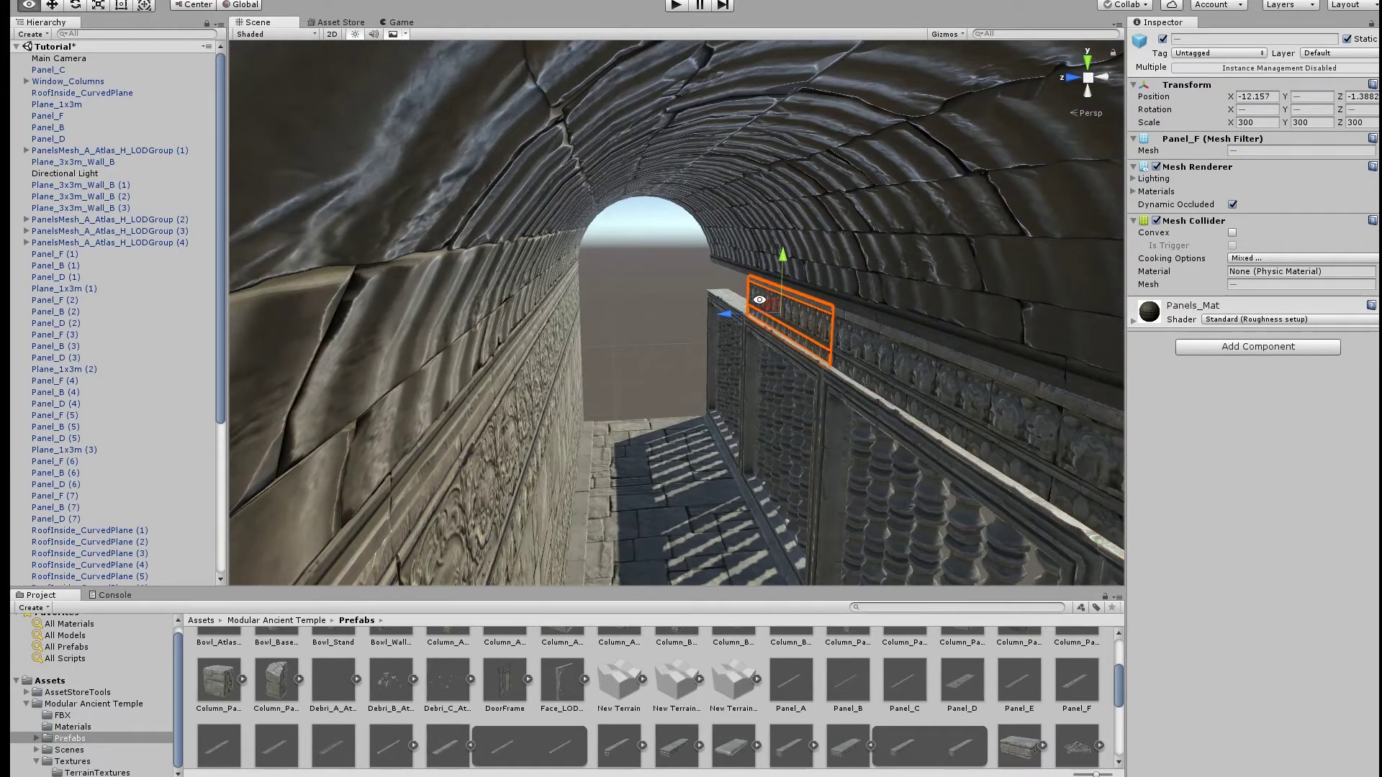
pyautogui.click(684, 274)
pyautogui.scroll(-5, 684, 273)
pyautogui.keyDown('alt'); pyautogui.moveTo(684, 273); pyautogui.dragTo(702, 554); pyautogui.keyUp('alt')
pyautogui.scroll(-5, 563, 692)
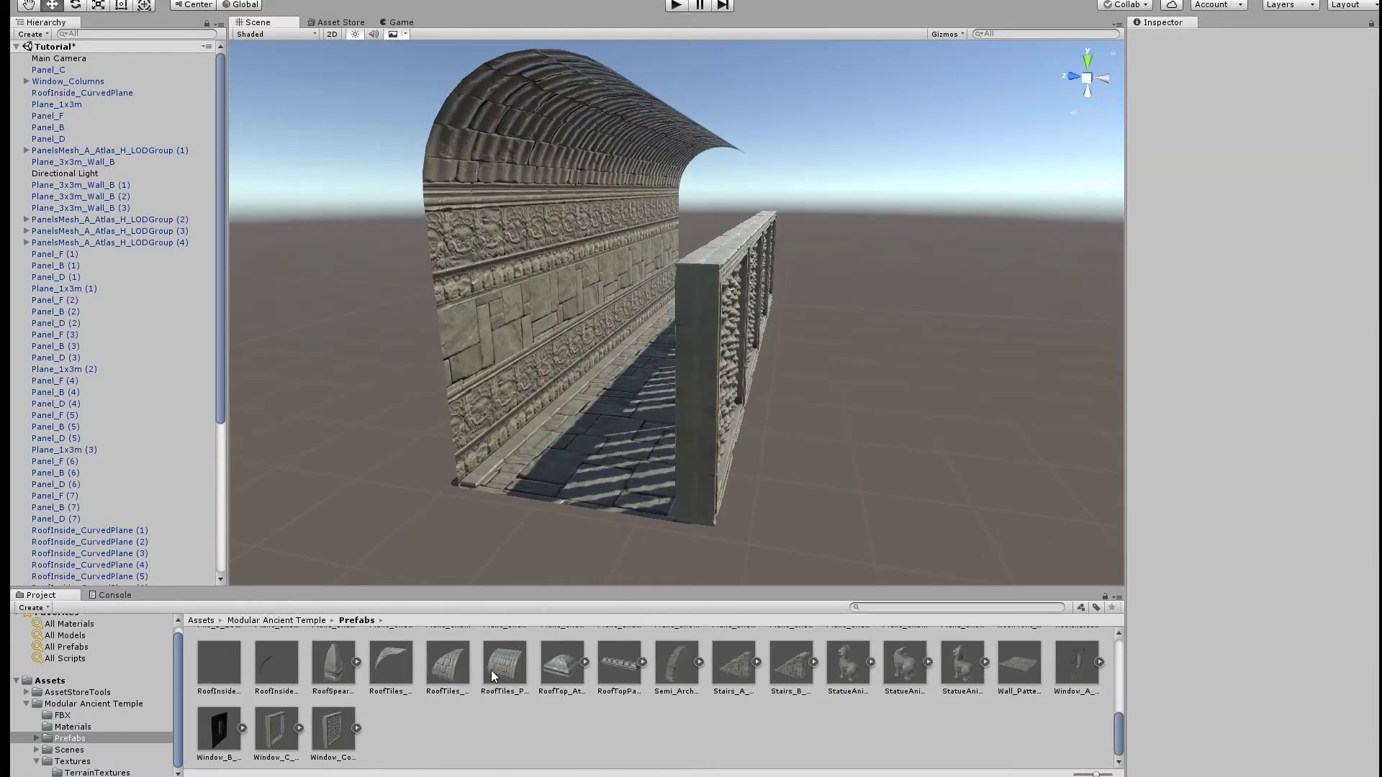
# Place a RoofTiles_Plane prefab and fit it over the tunnel's arched top.
pyautogui.moveTo(760, 447); pyautogui.dragTo(760, 447)
pyautogui.press('e')
pyautogui.press('f')
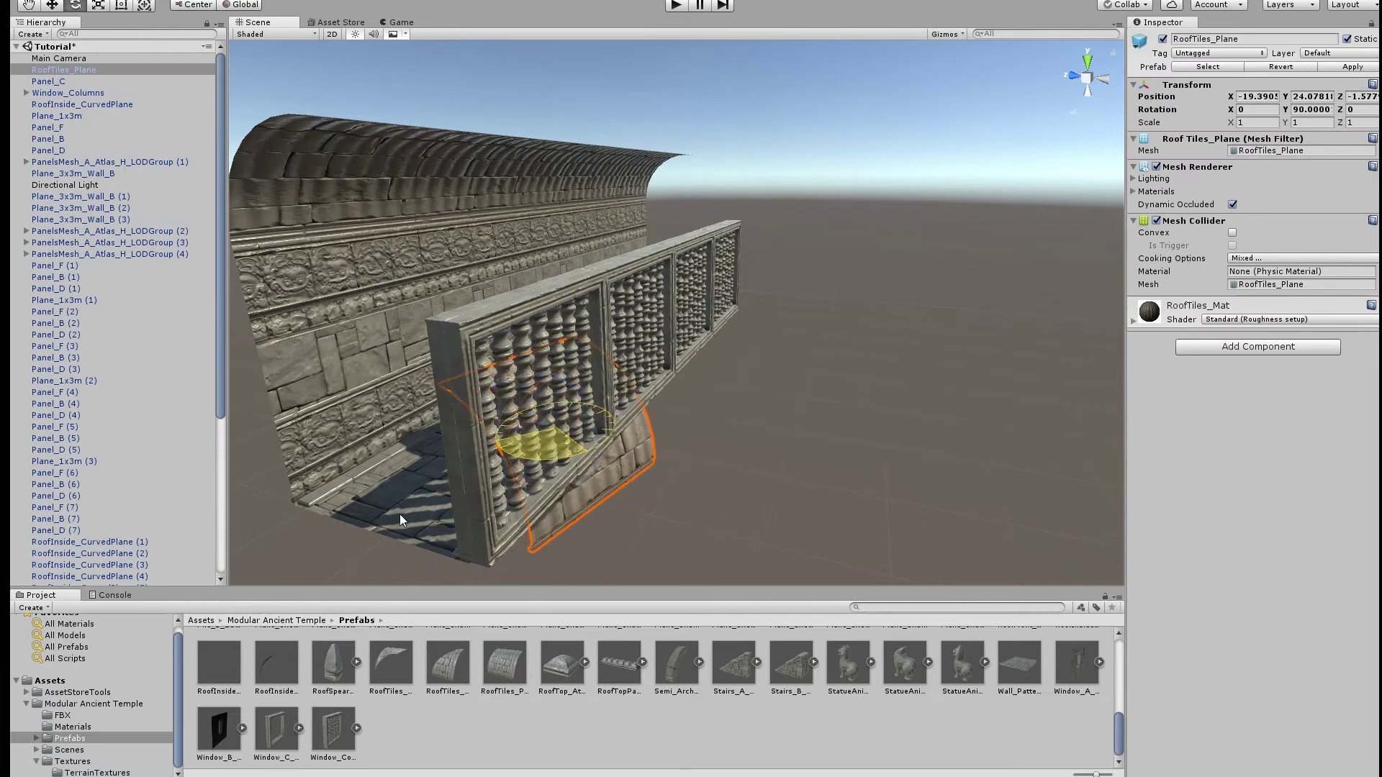
pyautogui.moveTo(571, 443); pyautogui.dragTo(617, 451)
pyautogui.scroll(-3, 681, 436)
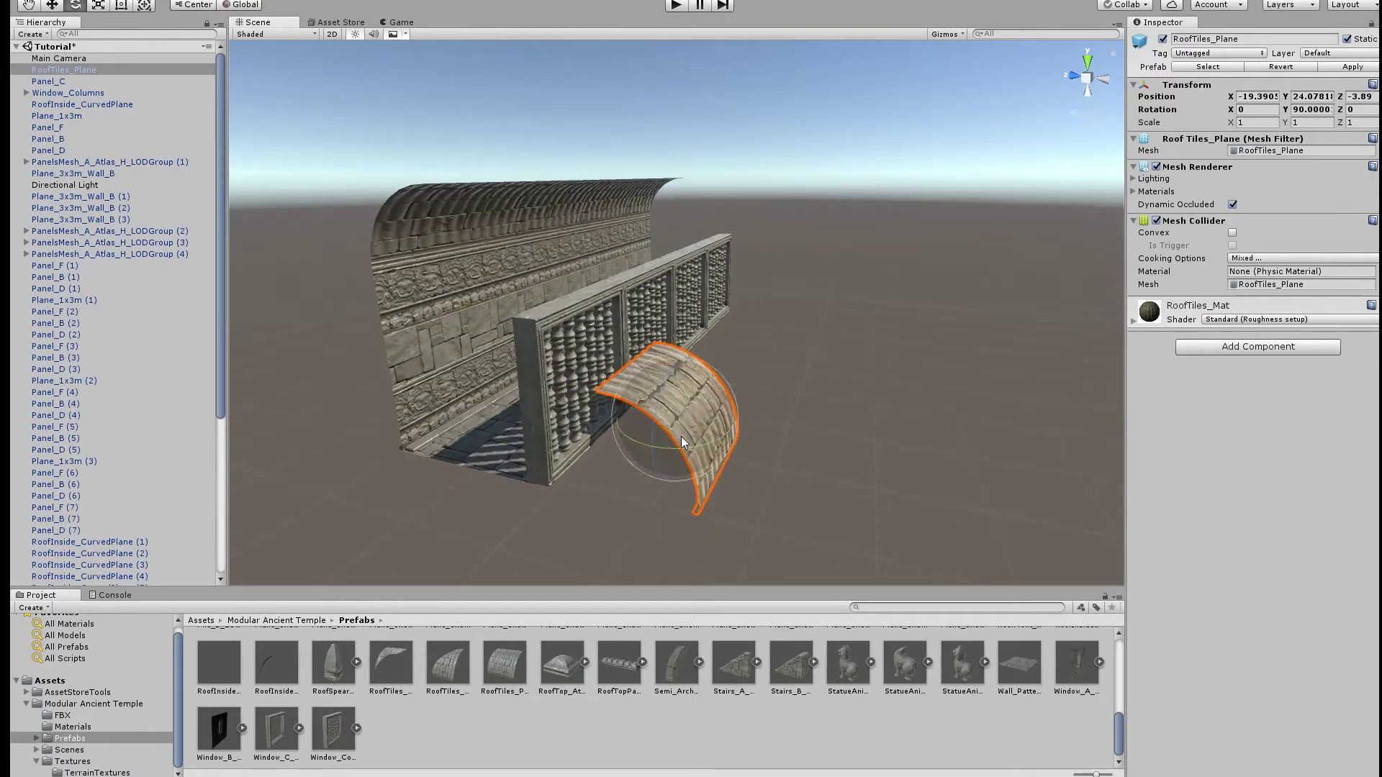
pyautogui.moveTo(678, 361)
pyautogui.mouseDown()
pyautogui.moveTo(647, 324)
pyautogui.moveTo(559, 452)
pyautogui.moveTo(720, 407)
pyautogui.mouseUp()
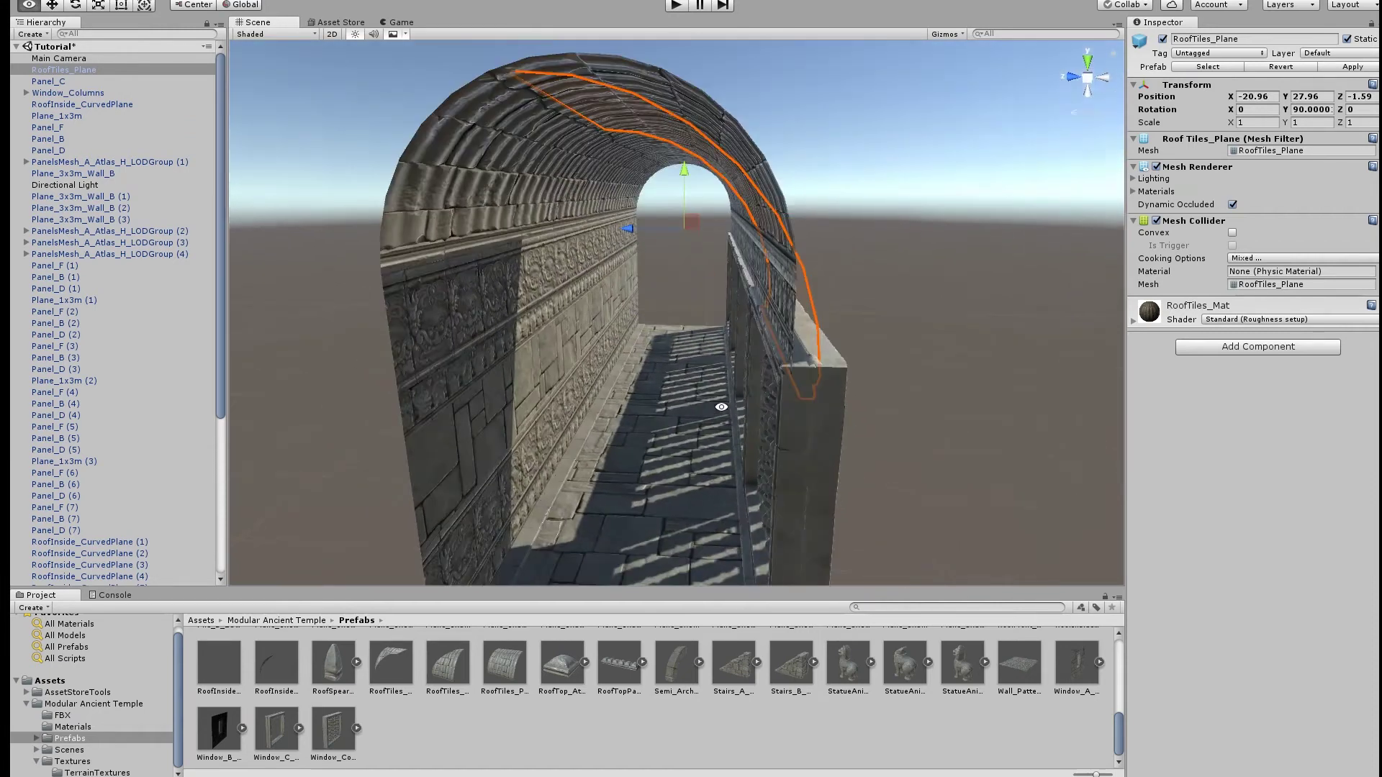
pyautogui.keyDown('alt'); pyautogui.moveTo(699, 293); pyautogui.dragTo(648, 273); pyautogui.keyUp('alt')
pyautogui.moveTo(631, 216)
pyautogui.mouseDown()
pyautogui.moveTo(577, 252)
pyautogui.moveTo(676, 281)
pyautogui.moveTo(649, 454)
pyautogui.moveTo(646, 289)
pyautogui.mouseUp()
pyautogui.press('f')
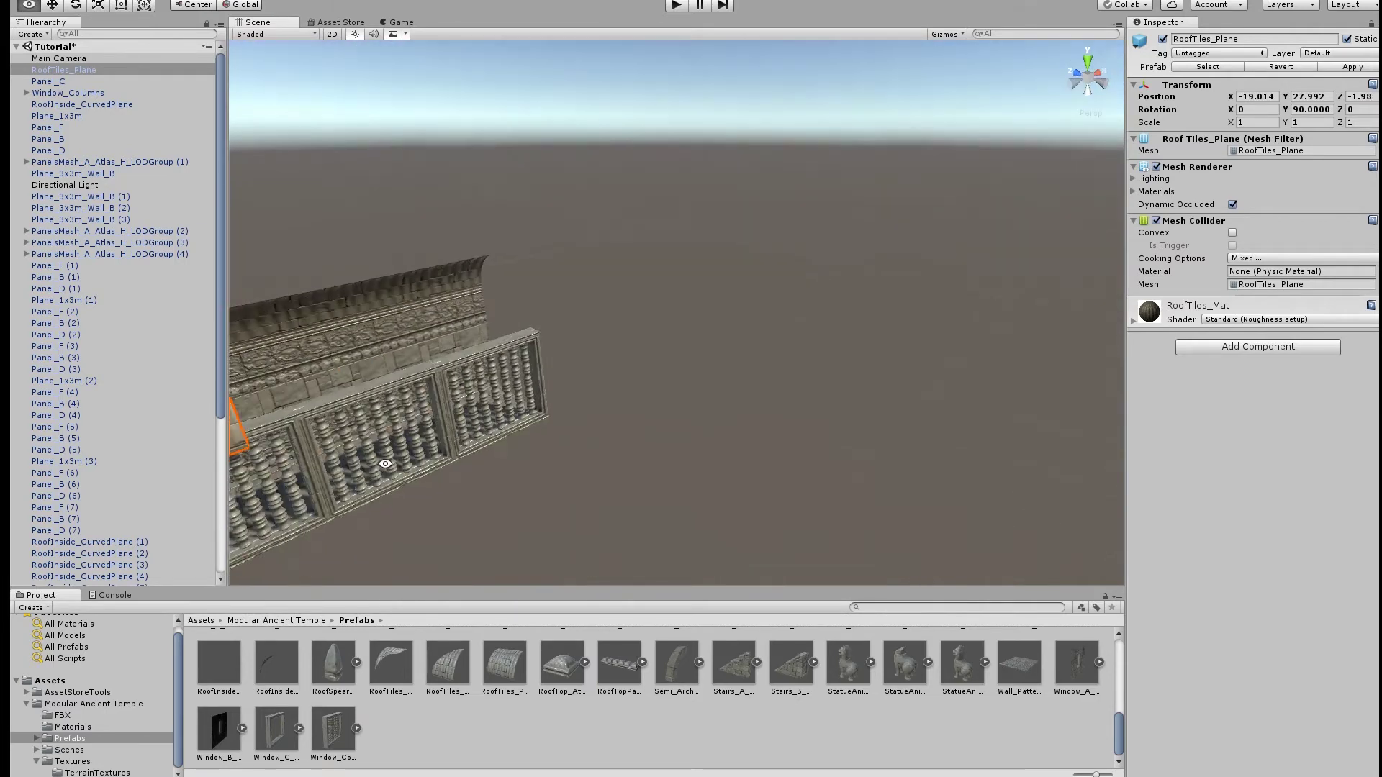
pyautogui.moveTo(704, 234)
pyautogui.mouseDown()
pyautogui.moveTo(633, 237)
pyautogui.moveTo(832, 299)
pyautogui.mouseUp()
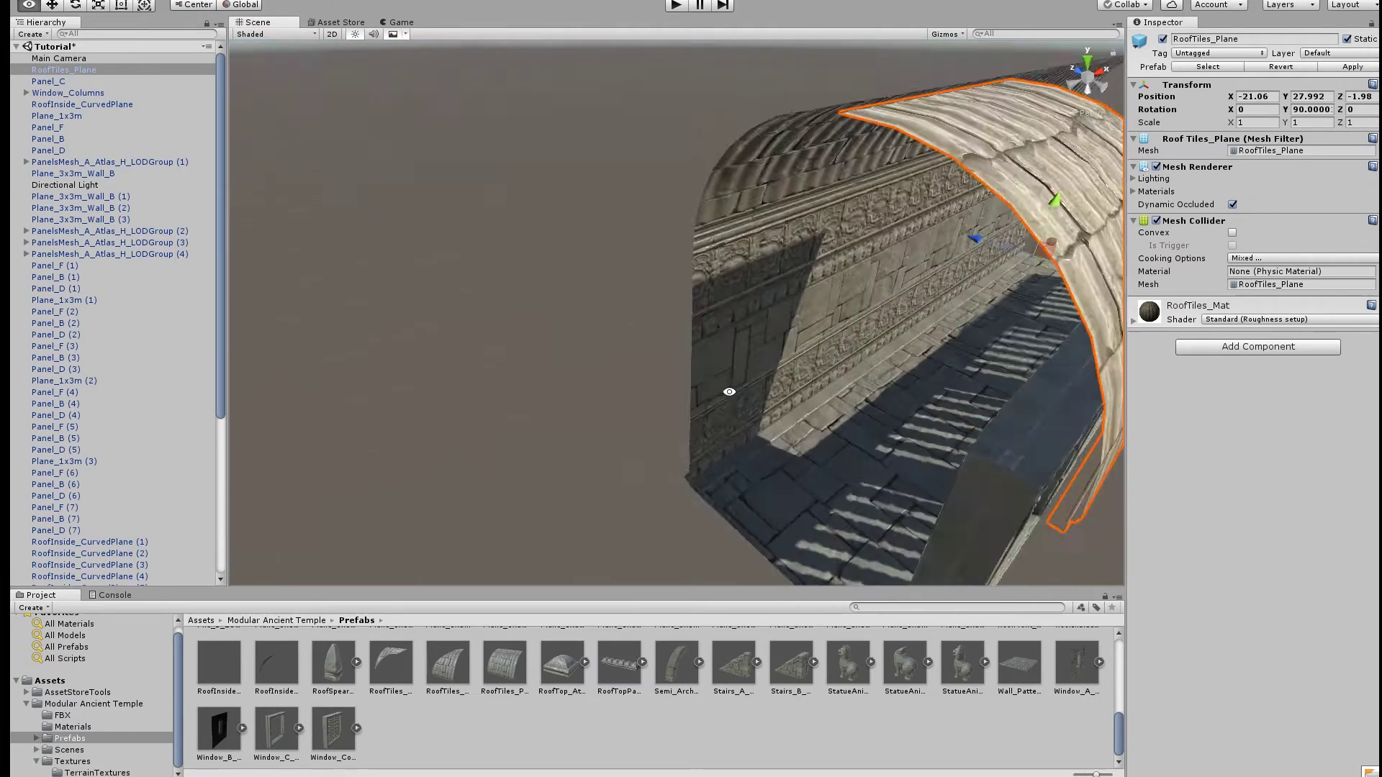
pyautogui.keyDown('alt'); pyautogui.moveTo(872, 161); pyautogui.dragTo(645, 154); pyautogui.keyUp('alt')
pyautogui.moveTo(683, 238); pyautogui.dragTo(715, 188)
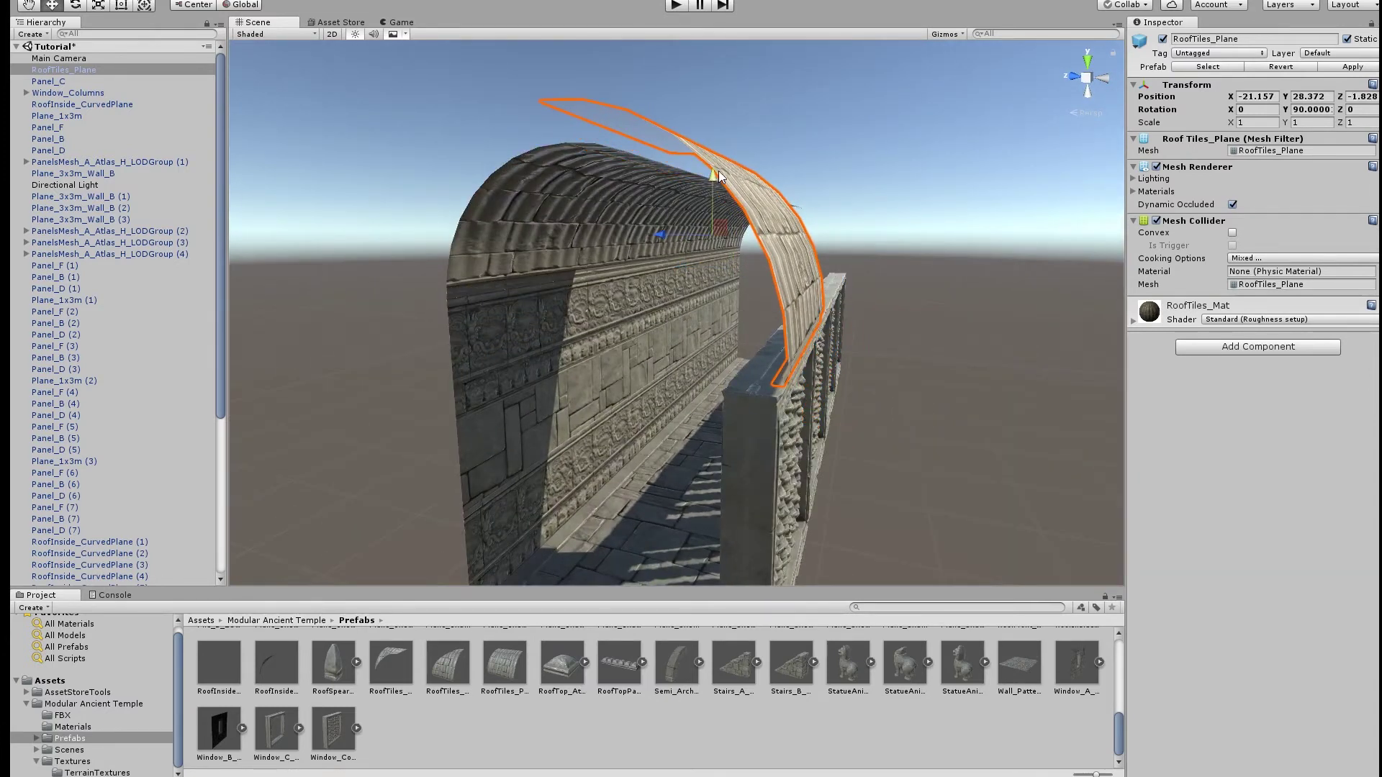
# Duplicate the roof tile piece and slide the copy along the tunnel to join it.
pyautogui.click(880, 401)
pyautogui.moveTo(880, 401)
pyautogui.keyDown('alt'); pyautogui.mouseDown()
pyautogui.moveTo(691, 387)
pyautogui.moveTo(647, 288)
pyautogui.mouseUp(); pyautogui.keyUp('alt')
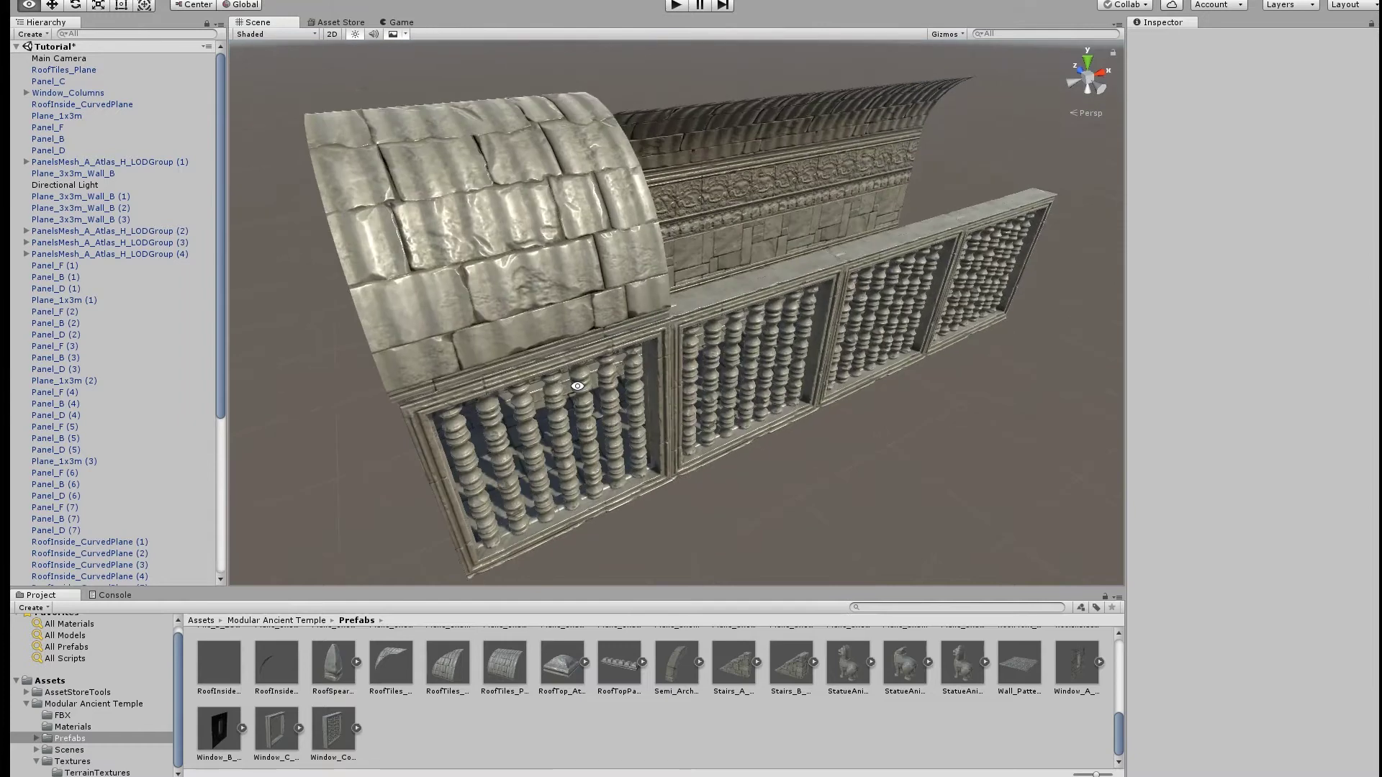
pyautogui.click(504, 274)
pyautogui.hotkey('ctrl', 'd')
pyautogui.moveTo(519, 261)
pyautogui.mouseDown()
pyautogui.moveTo(662, 237)
pyautogui.moveTo(696, 322)
pyautogui.mouseUp()
pyautogui.moveTo(712, 252)
pyautogui.mouseDown()
pyautogui.moveTo(626, 252)
pyautogui.moveTo(910, 479)
pyautogui.moveTo(652, 331)
pyautogui.moveTo(721, 390)
pyautogui.moveTo(985, 482)
pyautogui.moveTo(850, 351)
pyautogui.mouseUp()
pyautogui.click(911, 479)
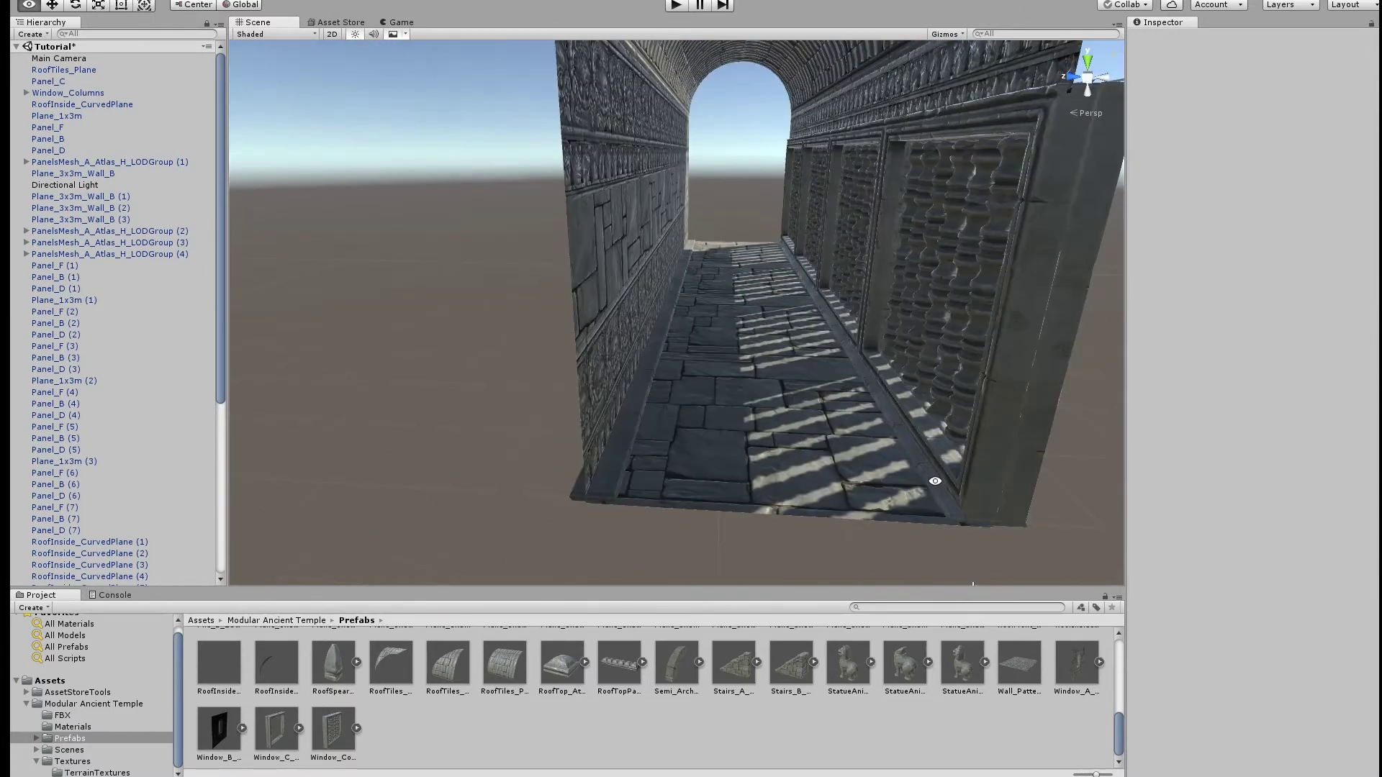
# Lift the PanelsMesh_A_Atlas_H_LODGroup strip up onto the top of the balustrade wall.
pyautogui.click(851, 352)
pyautogui.moveTo(824, 273)
pyautogui.mouseDown()
pyautogui.moveTo(863, 130)
pyautogui.moveTo(703, 225)
pyautogui.mouseUp()
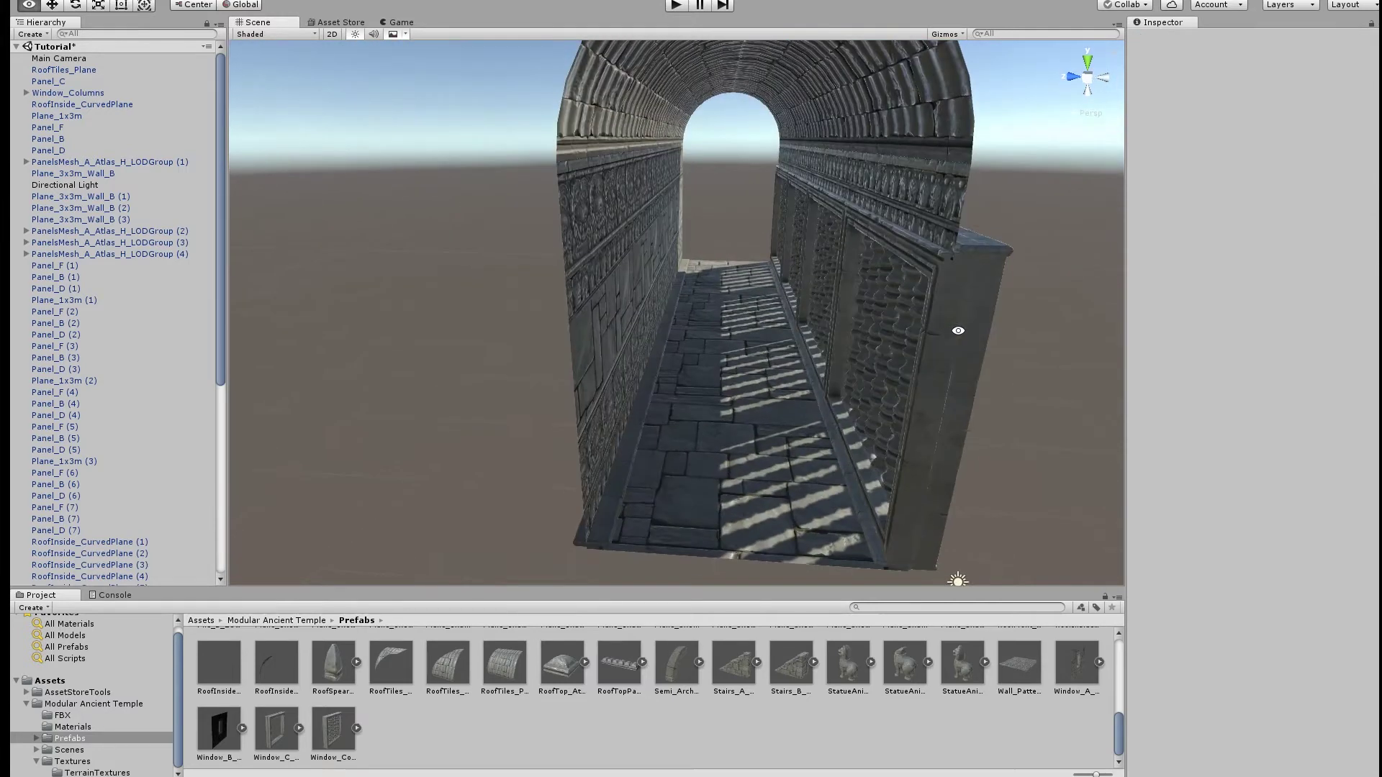
pyautogui.keyDown('alt'); pyautogui.moveTo(924, 316); pyautogui.dragTo(876, 345); pyautogui.keyUp('alt')
# Vertex-snap a RoofTiles_Plane section onto the hallway's roof ridge, viewed from the front.
pyautogui.click(709, 152)
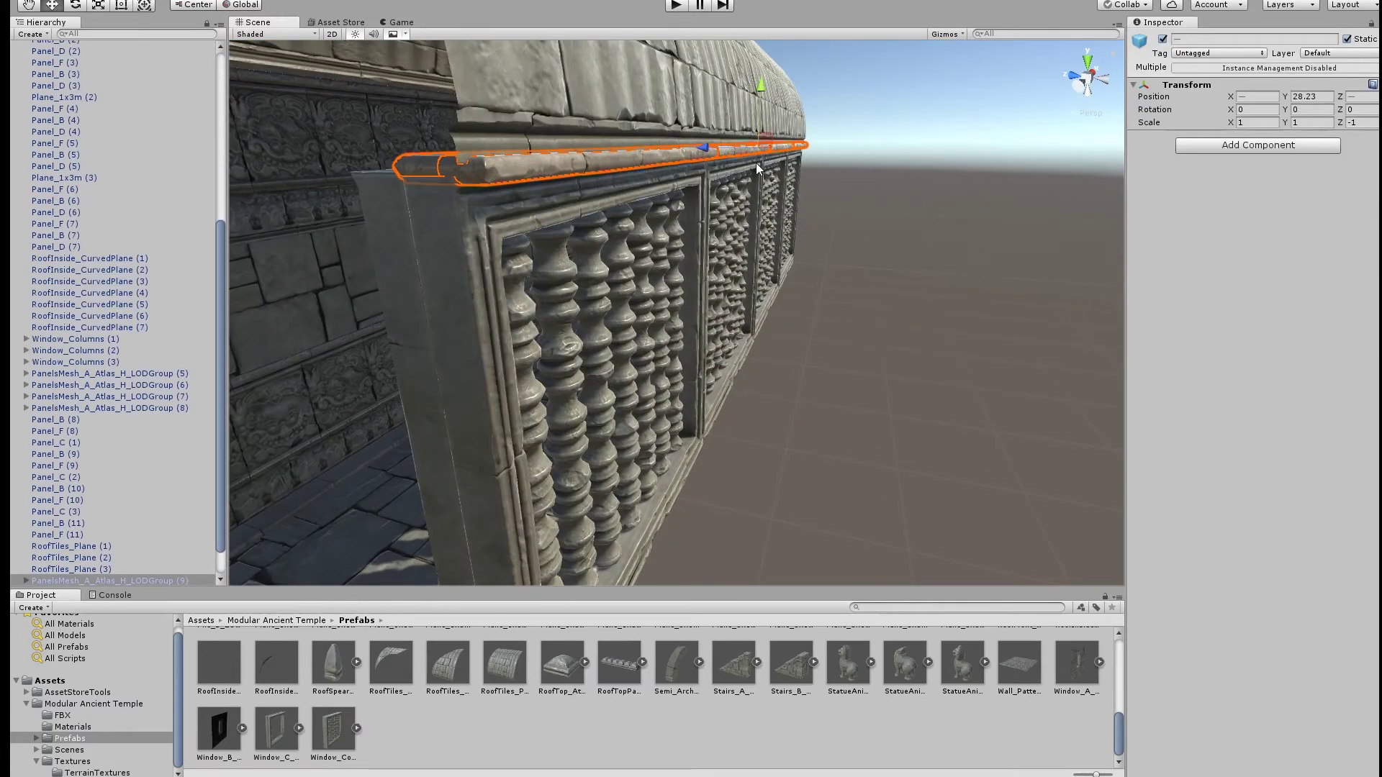
pyautogui.scroll(-5, 757, 169)
pyautogui.click(653, 391)
pyautogui.moveTo(654, 391)
pyautogui.keyDown('alt'); pyautogui.mouseDown()
pyautogui.moveTo(516, 311)
pyautogui.moveTo(802, 399)
pyautogui.moveTo(806, 431)
pyautogui.mouseUp(); pyautogui.keyUp('alt')
pyautogui.click(533, 339)
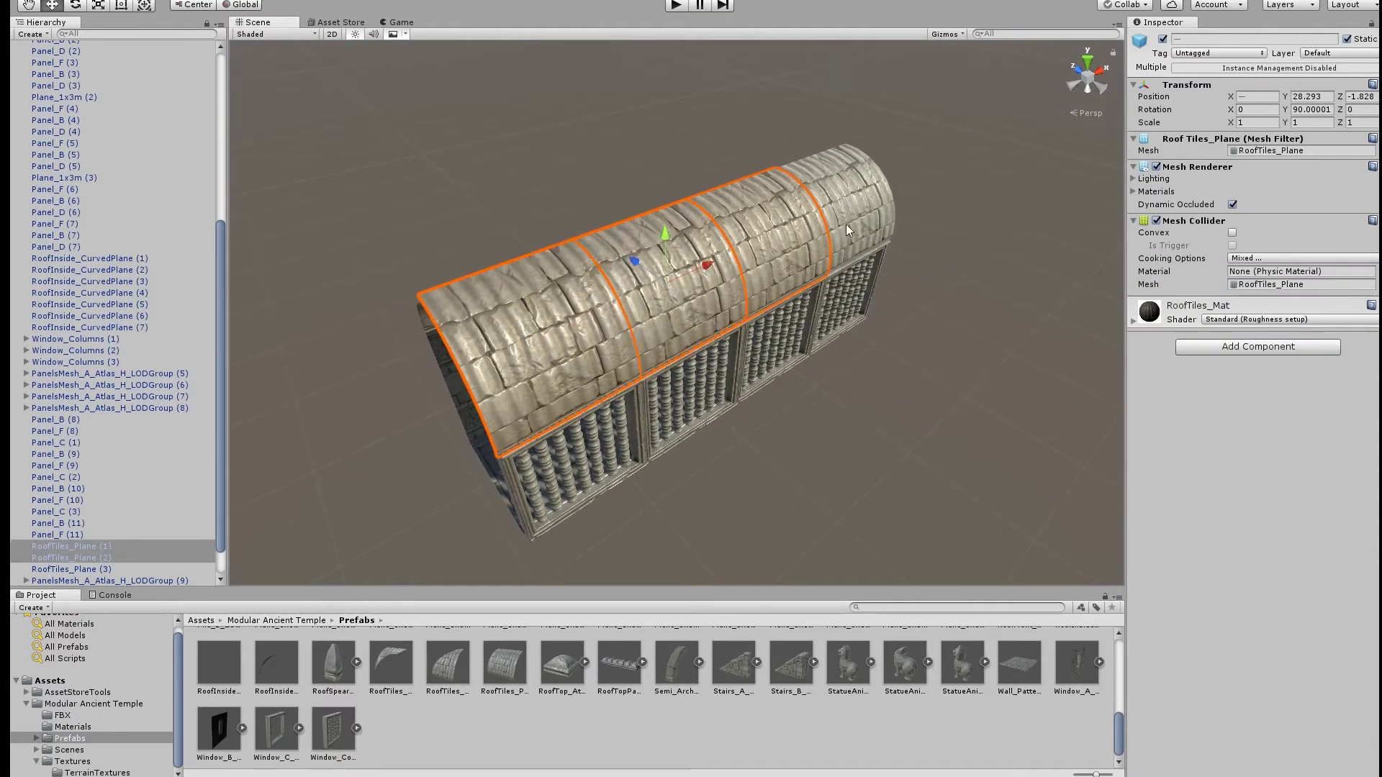
pyautogui.moveTo(675, 241); pyautogui.dragTo(857, 155)
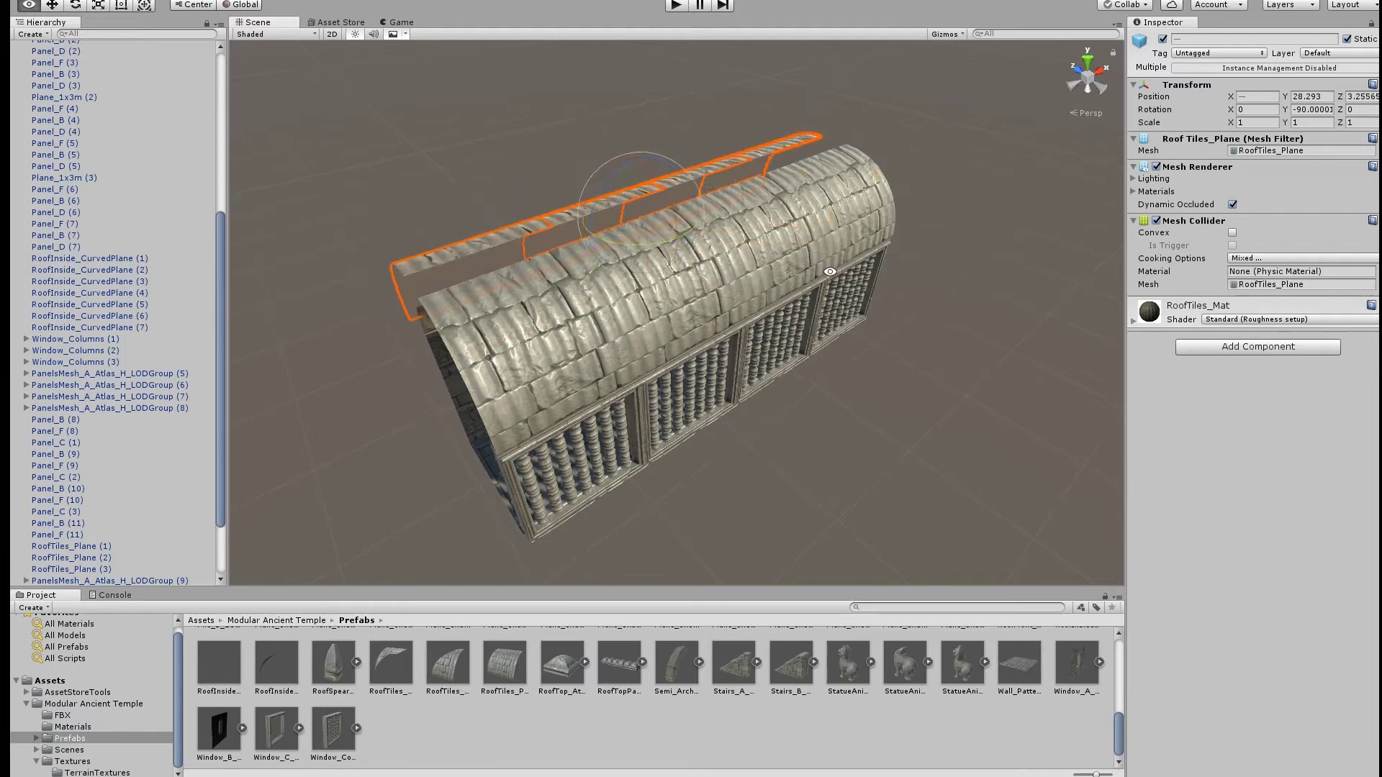
pyautogui.click(947, 229)
pyautogui.moveTo(946, 229)
pyautogui.keyDown('alt'); pyautogui.mouseDown()
pyautogui.moveTo(657, 390)
pyautogui.moveTo(753, 397)
pyautogui.moveTo(648, 403)
pyautogui.moveTo(712, 377)
pyautogui.moveTo(641, 189)
pyautogui.mouseUp(); pyautogui.keyUp('alt')
# Duplicate the RoofTopPanel_Atlas_J crest panel twice, sliding the copies along the ridge.
pyautogui.click(597, 410)
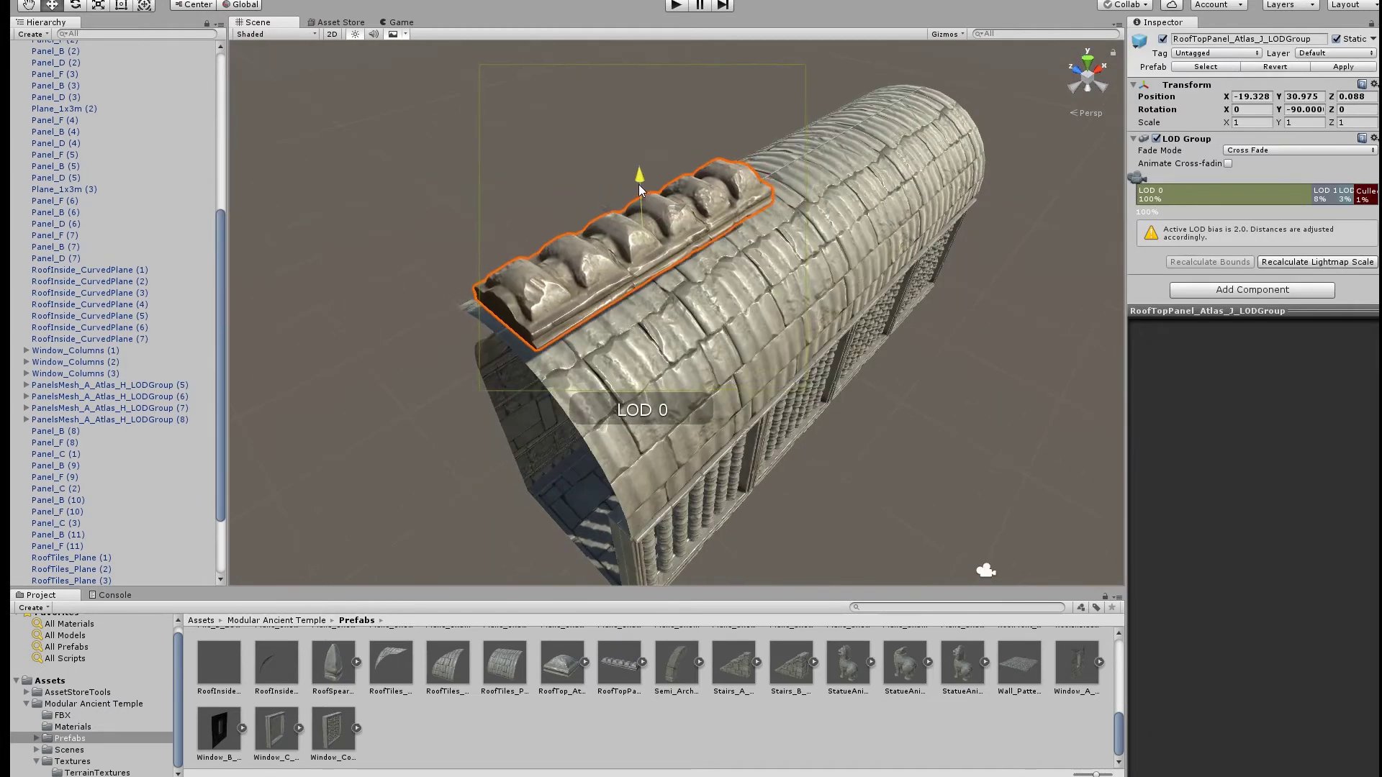
pyautogui.hotkey('ctrl', 'd')
pyautogui.moveTo(628, 241)
pyautogui.keyDown('alt'); pyautogui.mouseDown()
pyautogui.moveTo(784, 209)
pyautogui.moveTo(796, 234)
pyautogui.mouseUp(); pyautogui.keyUp('alt')
pyautogui.keyDown('alt'); pyautogui.moveTo(773, 338); pyautogui.dragTo(877, 210); pyautogui.keyUp('alt')
pyautogui.hotkey('ctrl', 'd')
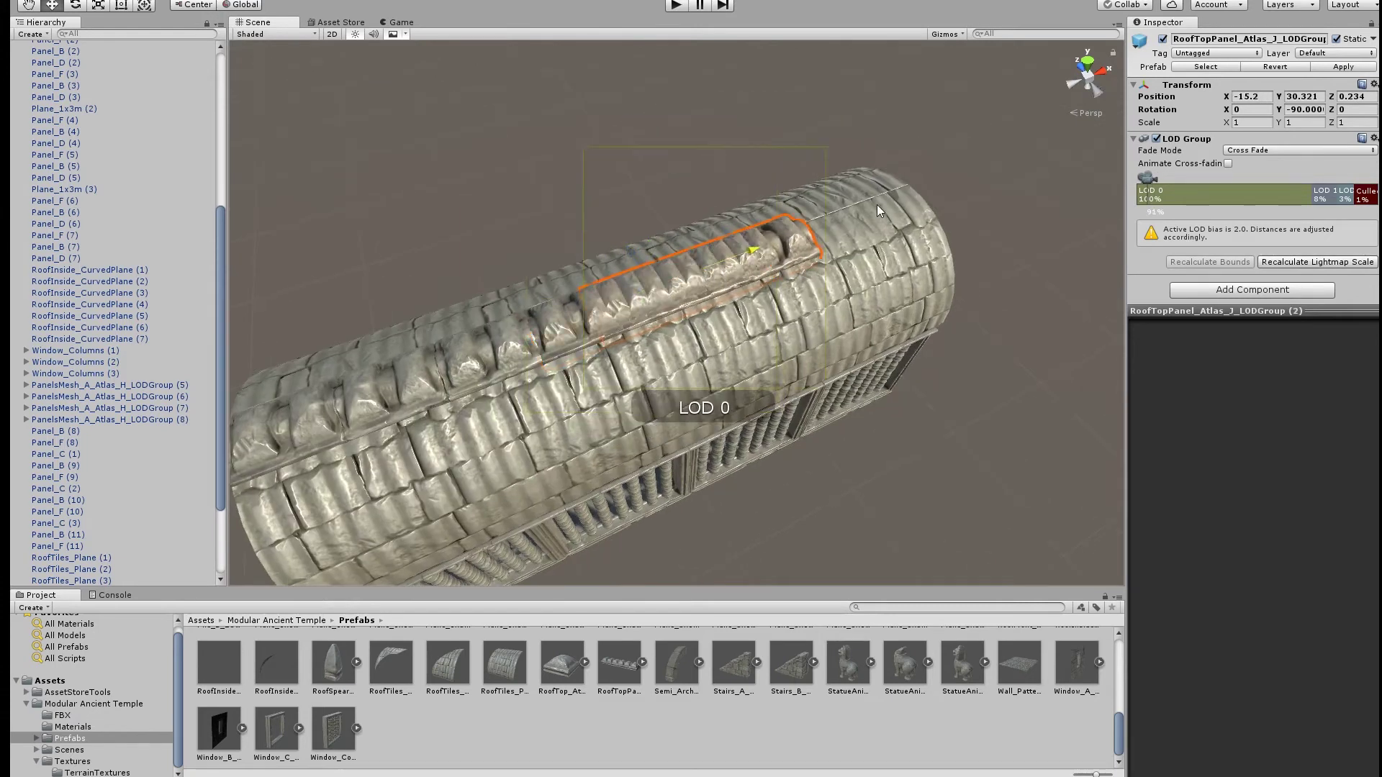
pyautogui.keyDown('alt'); pyautogui.moveTo(730, 341); pyautogui.dragTo(400, 357); pyautogui.keyUp('alt')
pyautogui.click(680, 286)
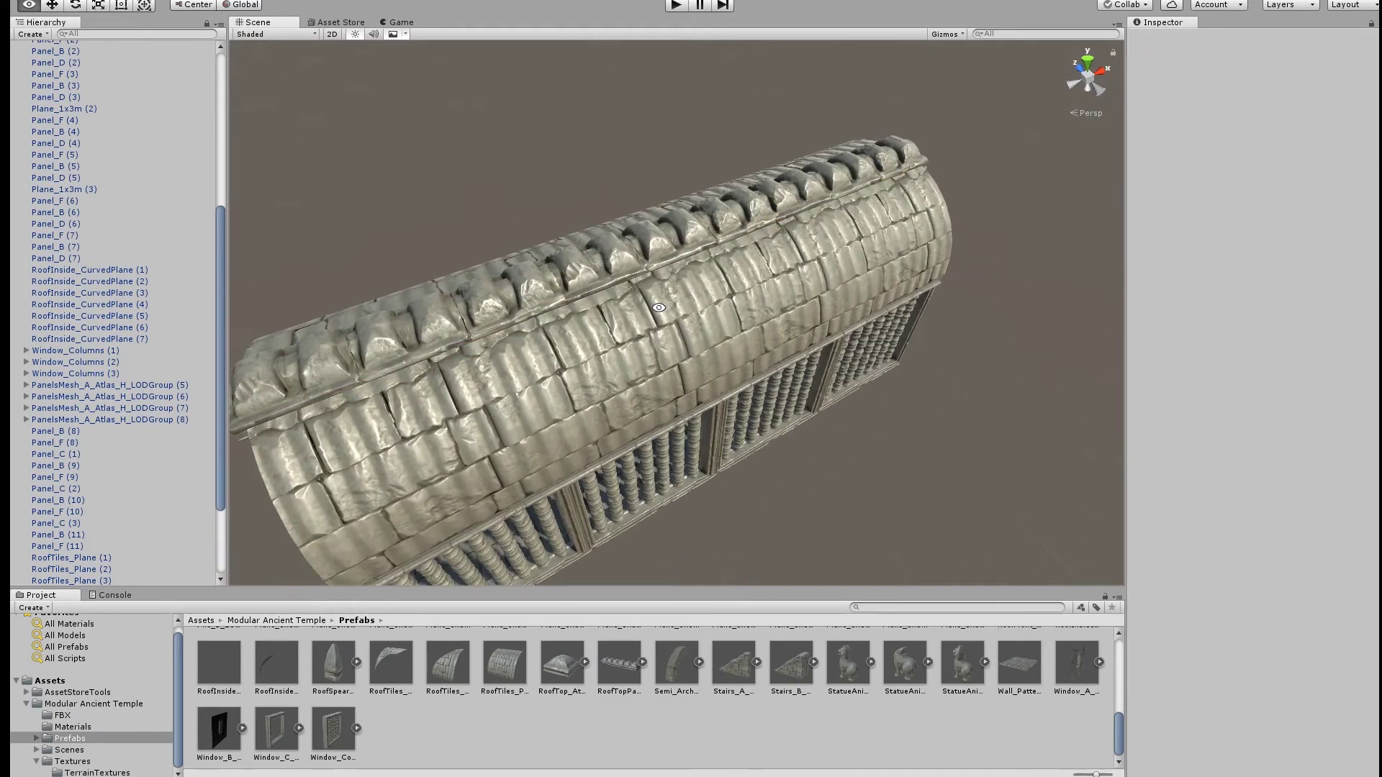
pyautogui.keyDown('alt'); pyautogui.moveTo(680, 287); pyautogui.dragTo(577, 421); pyautogui.keyUp('alt')
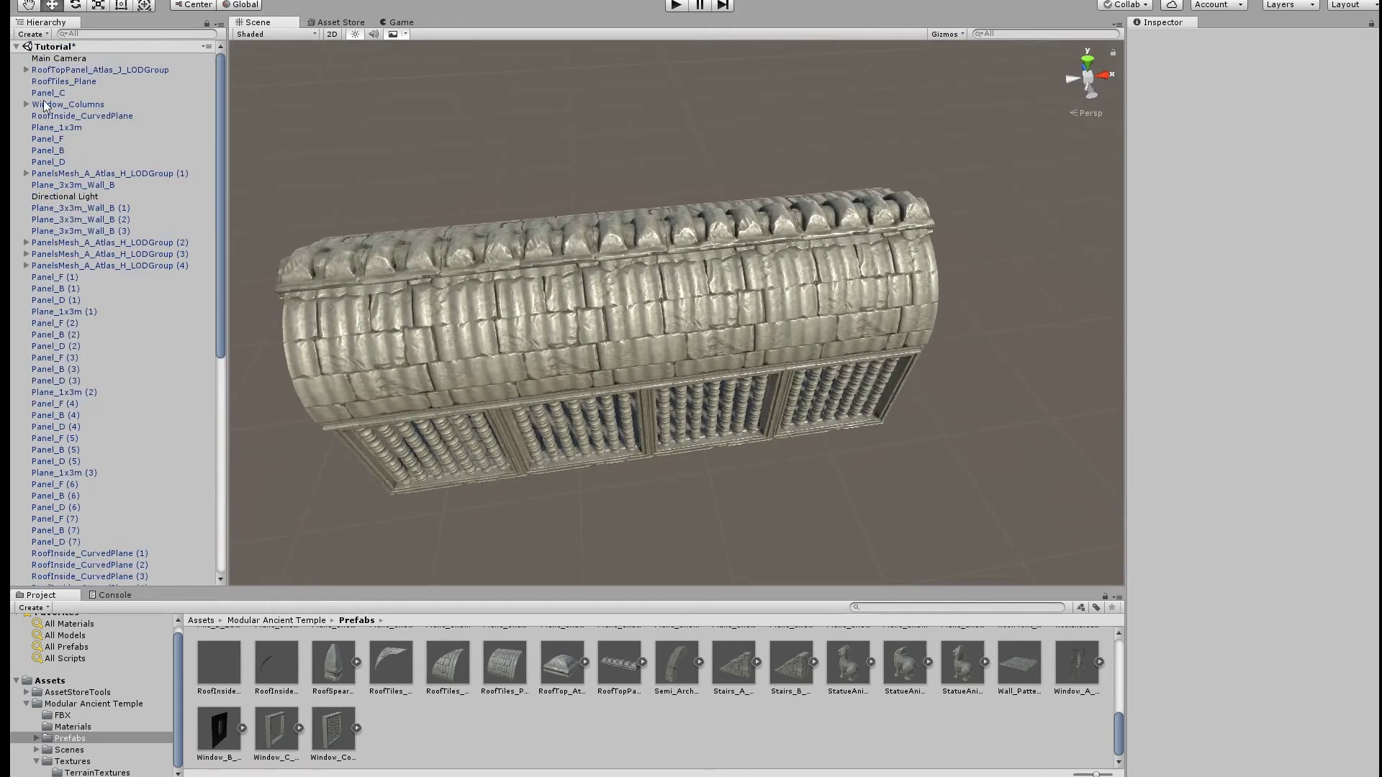
# Create an empty Hallway object and parent all the corridor pieces under it.
pyautogui.rightClick(175, 63)
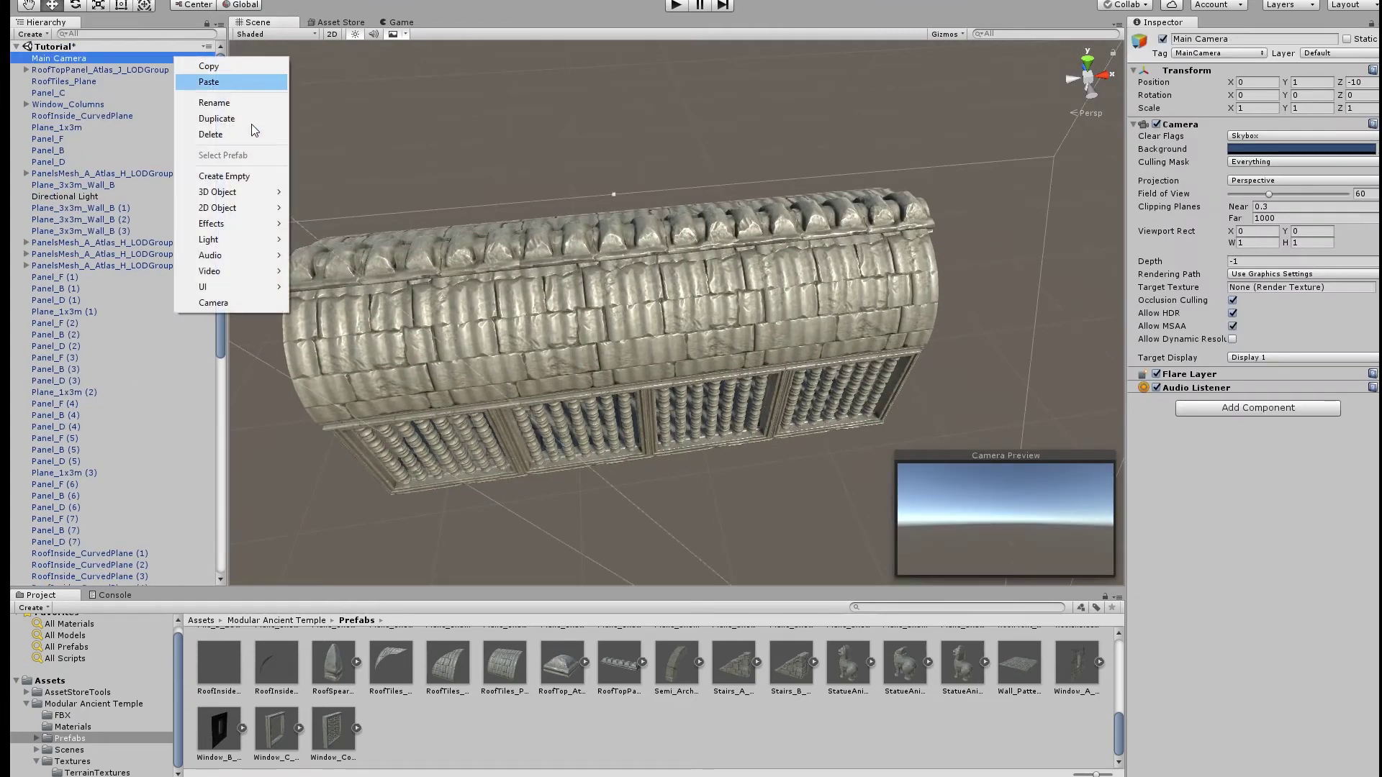
pyautogui.click(216, 176)
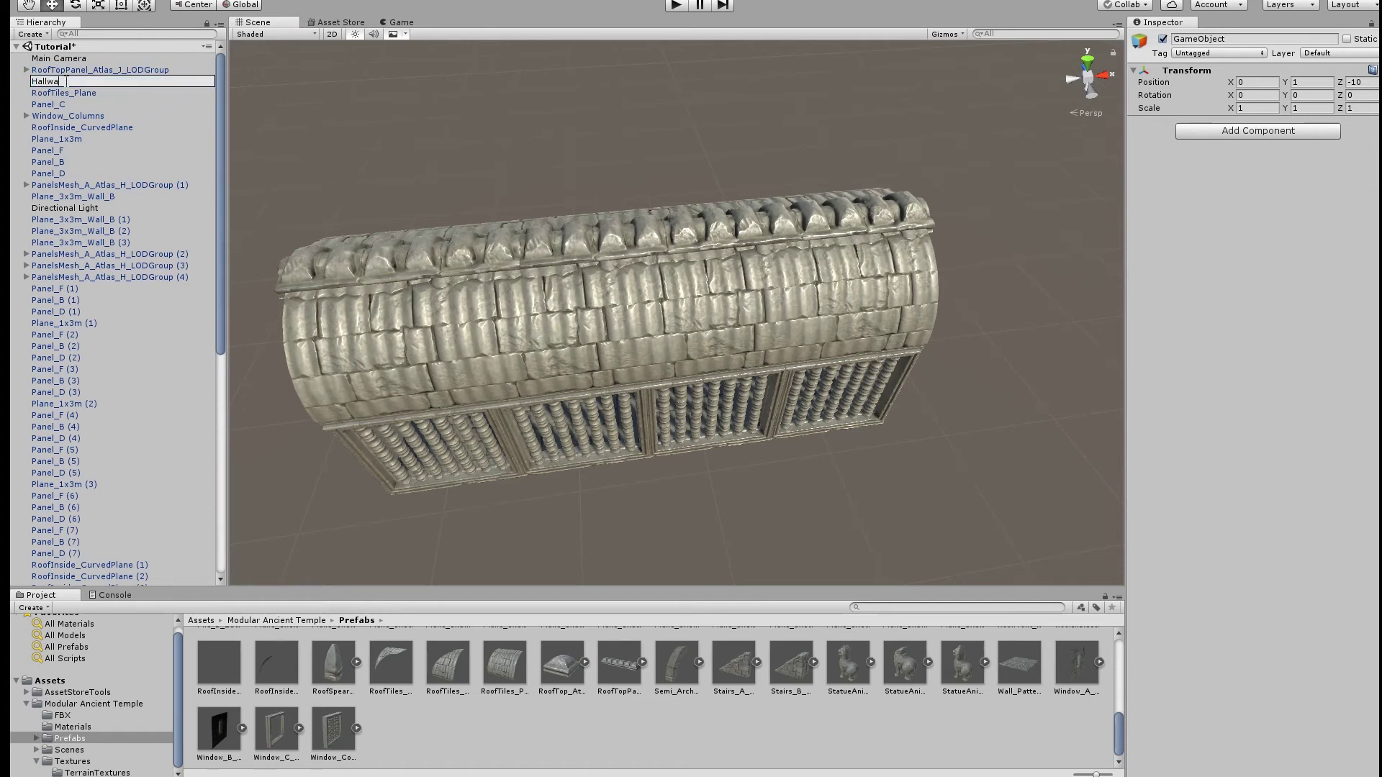
pyautogui.click(66, 92)
pyautogui.scroll(-10, 119, 137)
pyautogui.keyDown('shift'); pyautogui.click(119, 137); pyautogui.keyUp('shift')
pyautogui.scroll(10, 119, 136)
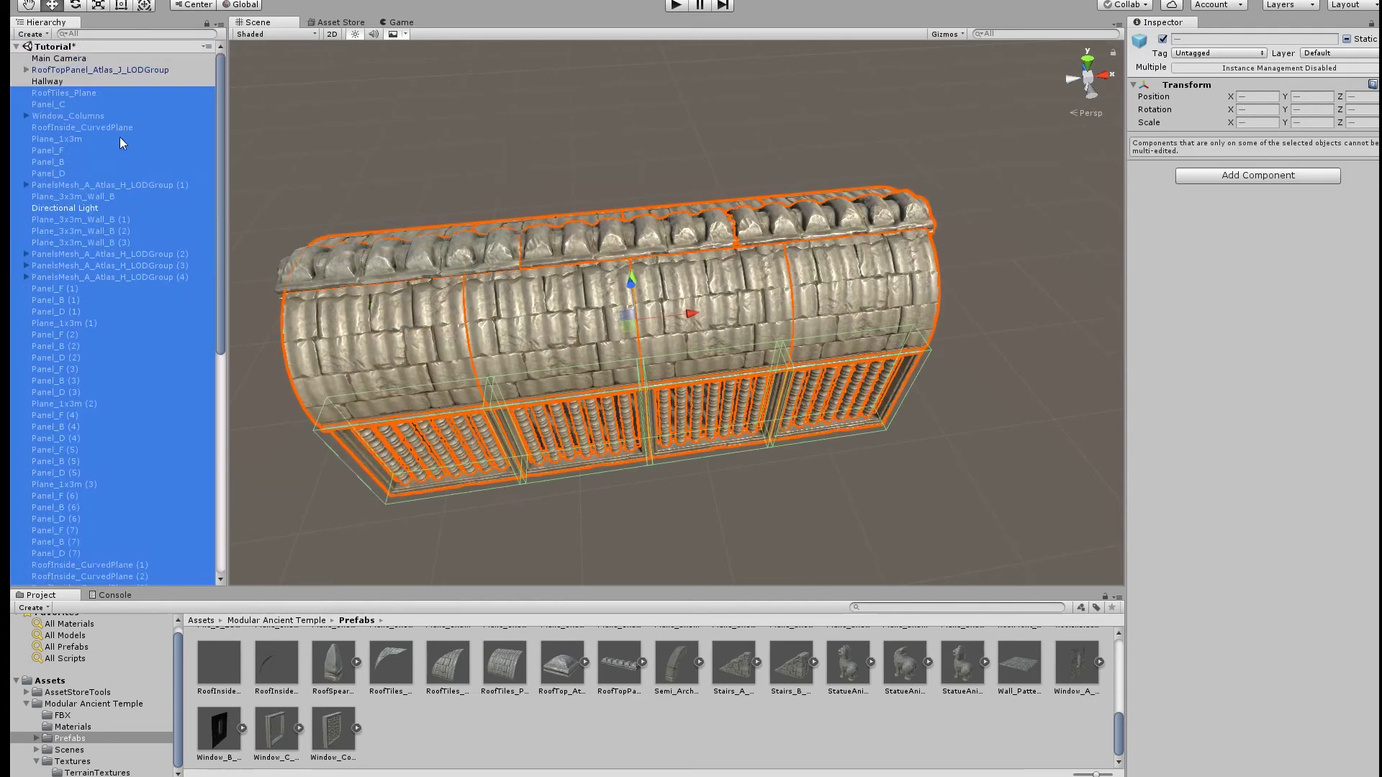
pyautogui.moveTo(70, 82); pyautogui.dragTo(72, 81)
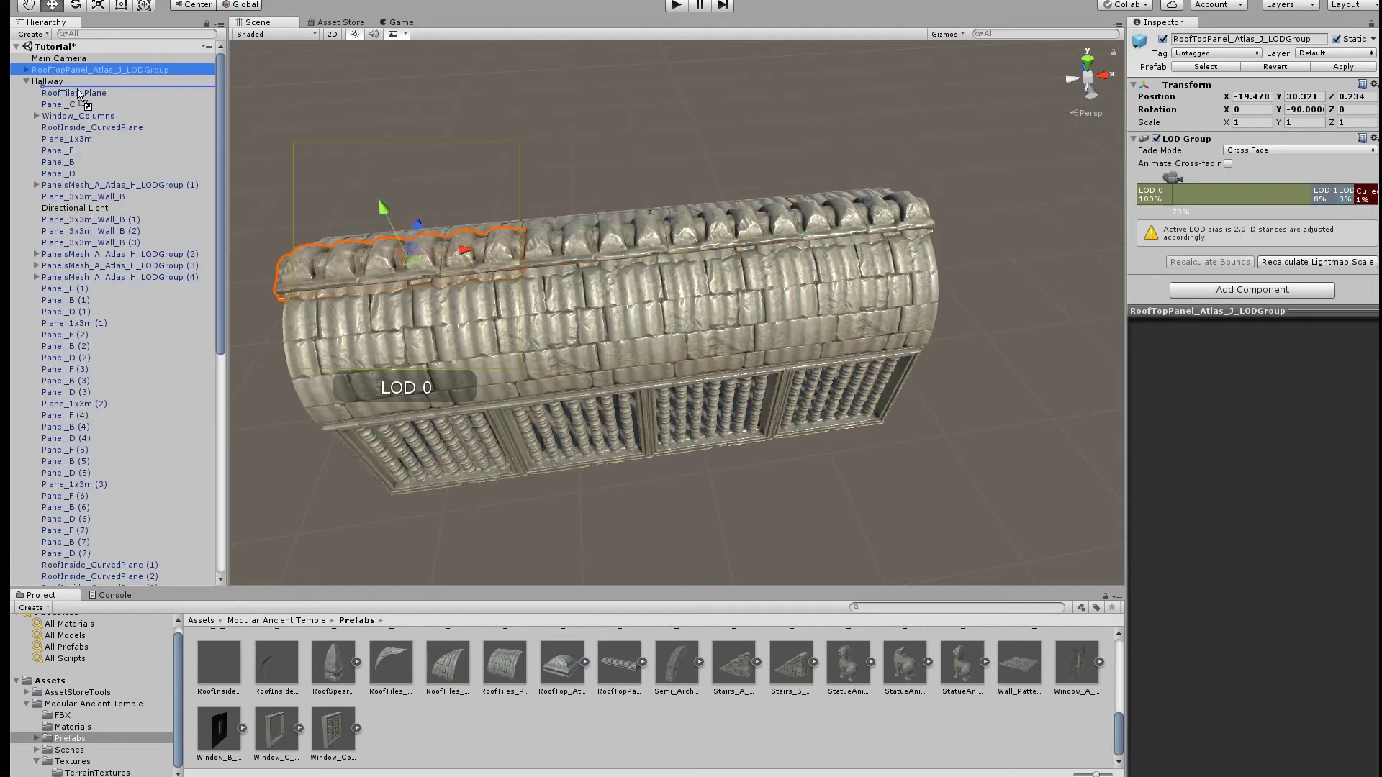
# Duplicate the Hallway group as Hallway (1) and move it to X 12.
pyautogui.click(28, 72)
pyautogui.click(29, 71)
pyautogui.hotkey('ctrl', 'd')
pyautogui.moveTo(689, 314)
pyautogui.mouseDown()
pyautogui.moveTo(864, 314)
pyautogui.moveTo(797, 311)
pyautogui.mouseUp()
# Open the Lighting settings window from the Window menu.
pyautogui.click(312, 11)
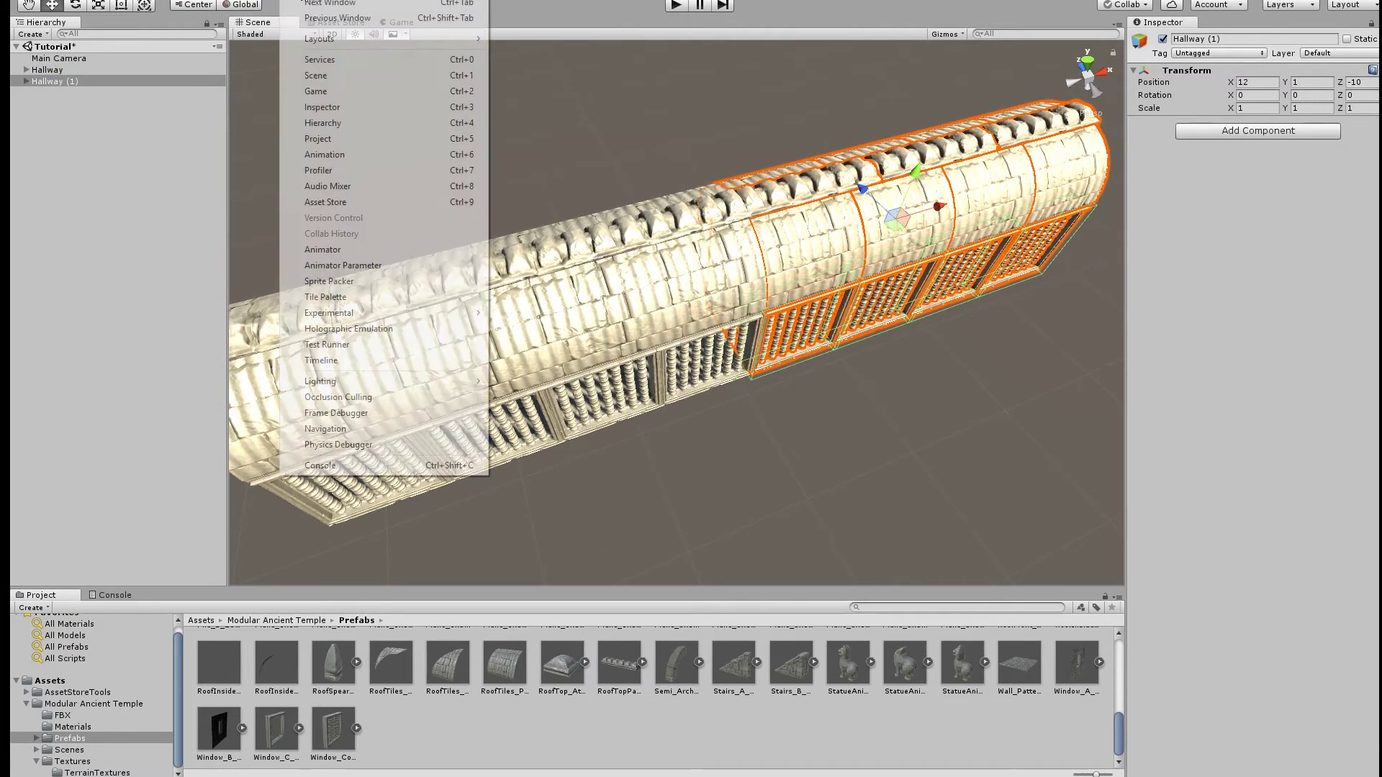
pyautogui.click(525, 382)
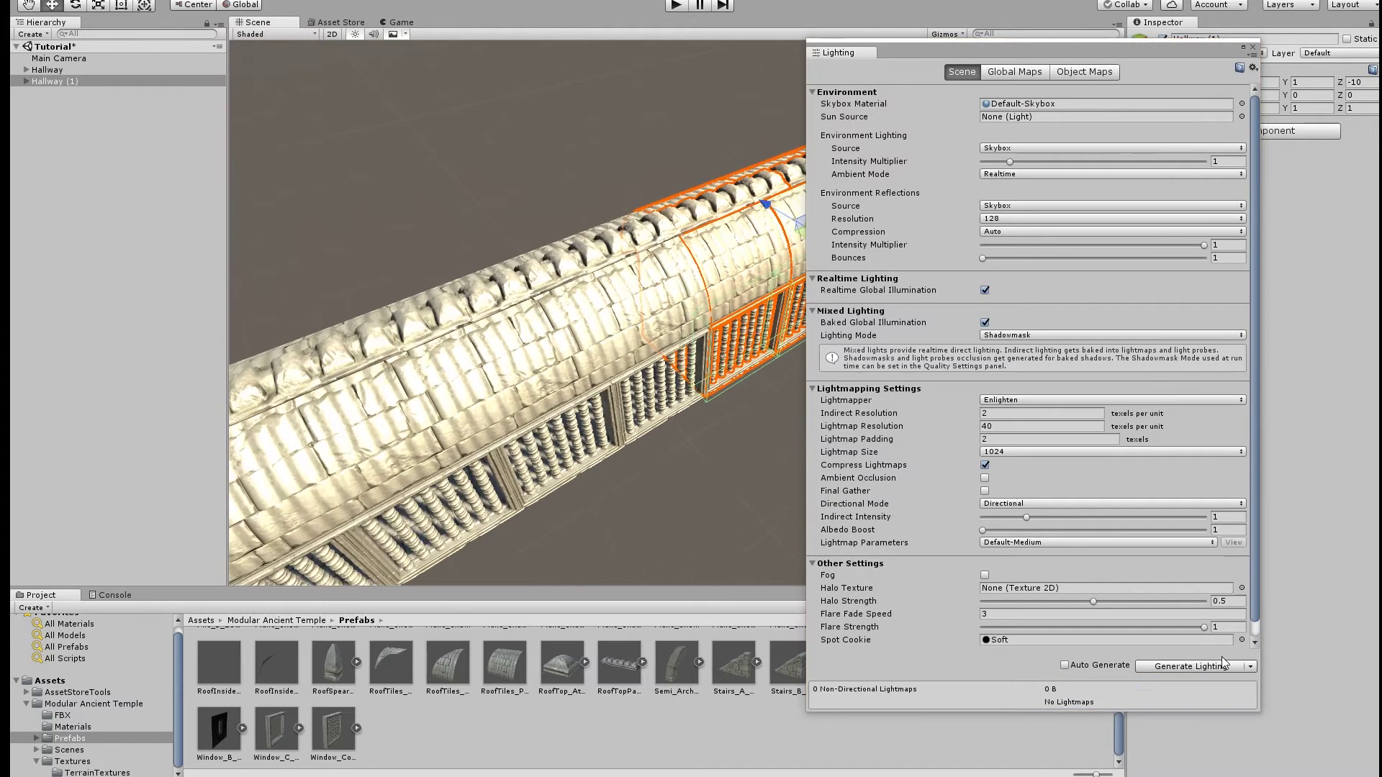
pyautogui.keyDown('alt'); pyautogui.moveTo(747, 510); pyautogui.dragTo(724, 491); pyautogui.keyUp('alt')
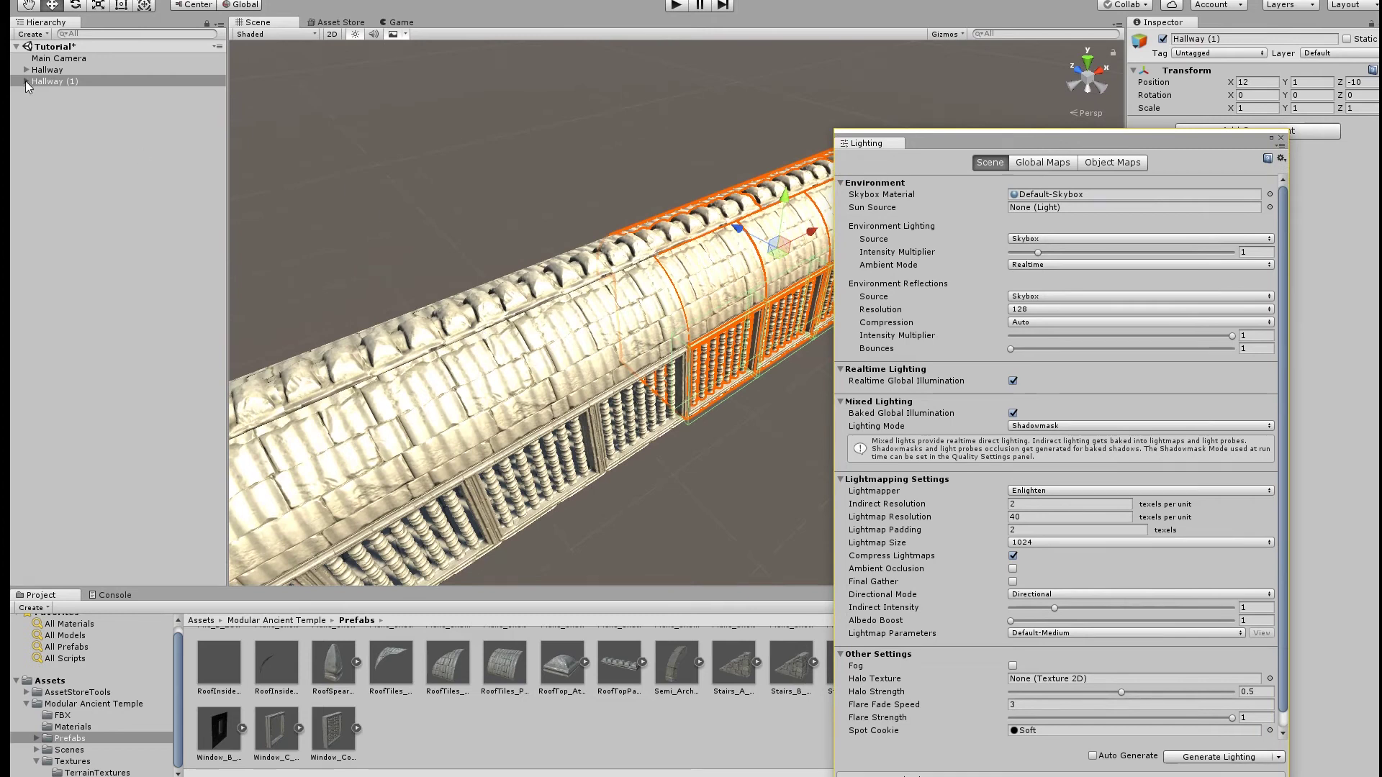
# Filter the Hierarchy for 'd', delete the duplicate Directional Light, and clear the filter.
pyautogui.write('d')
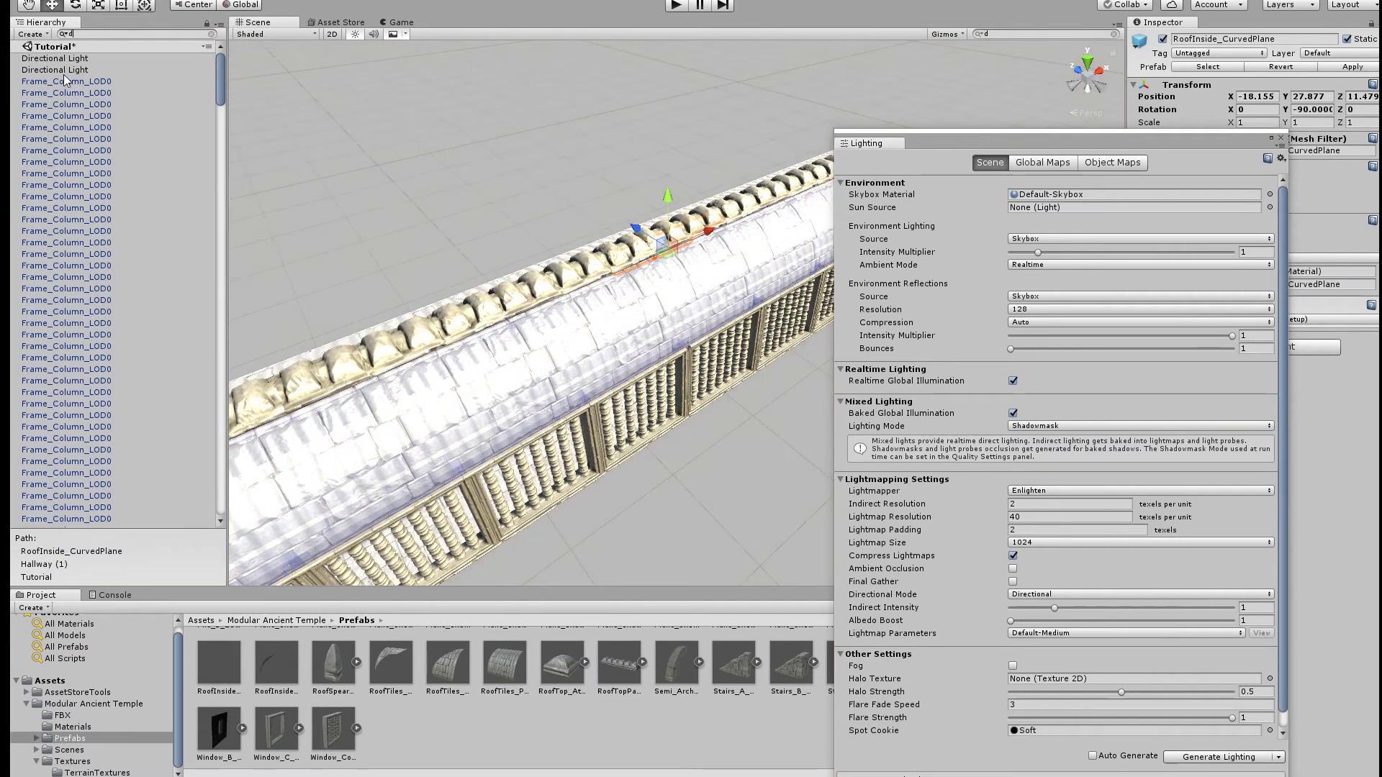
pyautogui.press('Delete')
pyautogui.keyDown('alt'); pyautogui.moveTo(419, 188); pyautogui.dragTo(603, 243); pyautogui.keyUp('alt')
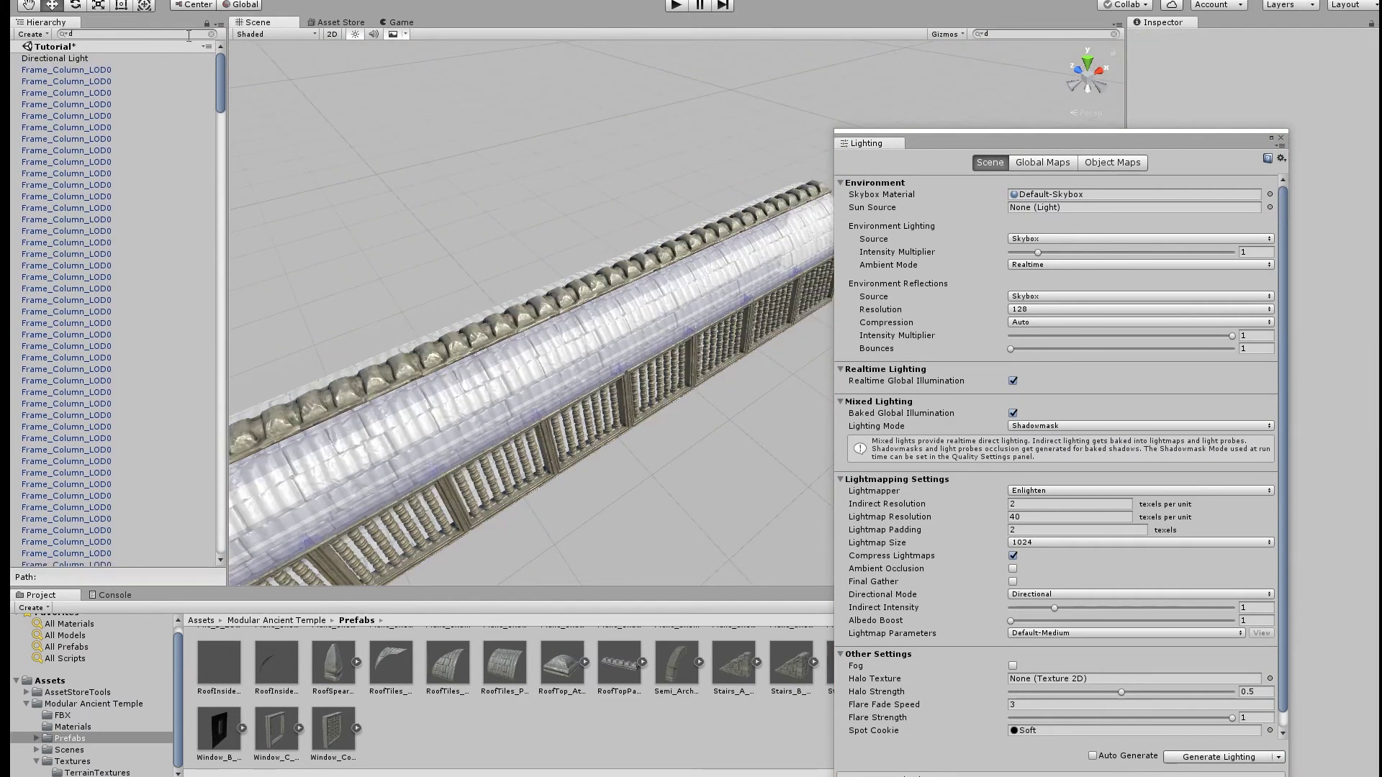
pyautogui.click(211, 34)
# Move the Lighting window aside and inspect the sunlit corridor from inside.
pyautogui.moveTo(1168, 151); pyautogui.dragTo(1381, 141)
pyautogui.keyDown('alt'); pyautogui.moveTo(791, 324); pyautogui.dragTo(848, 420); pyautogui.keyUp('alt')
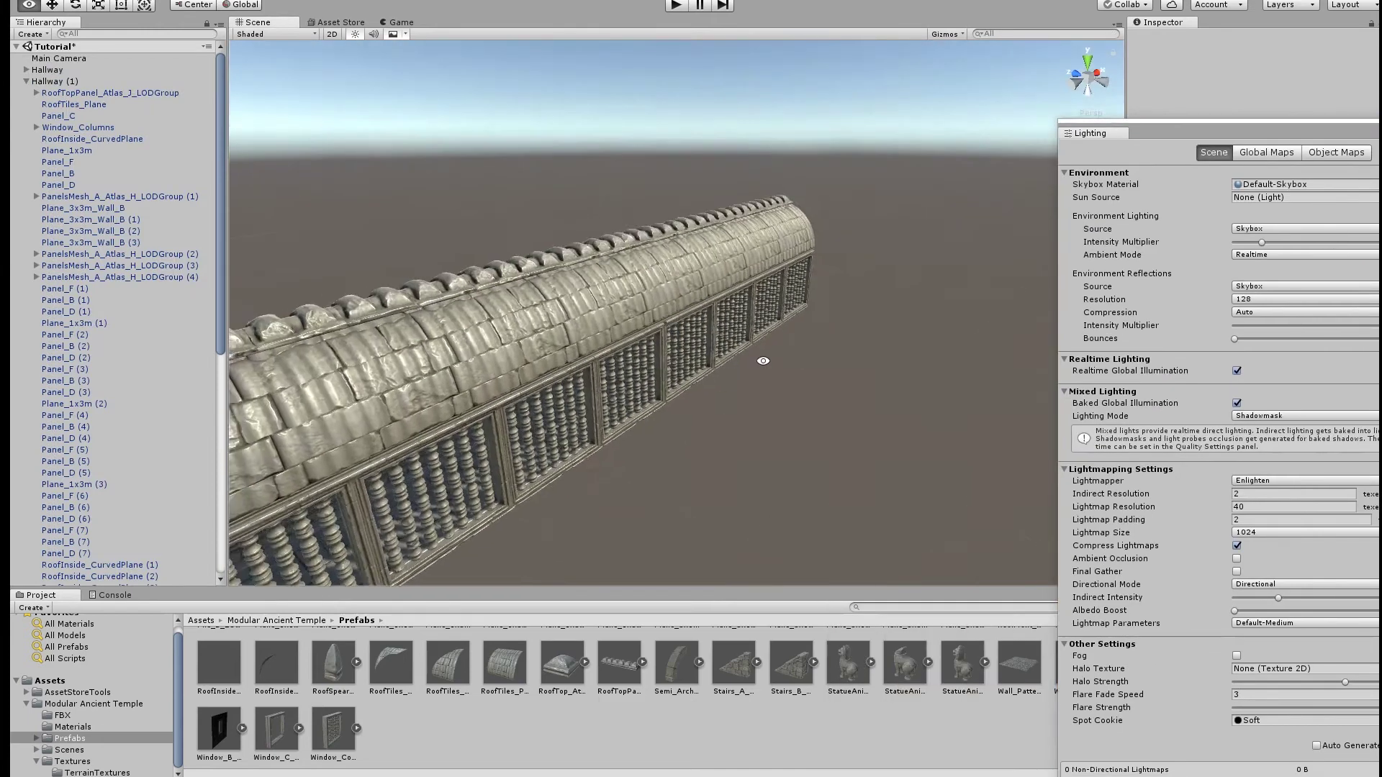
pyautogui.scroll(10, 848, 420)
pyautogui.scroll(-5, 624, 401)
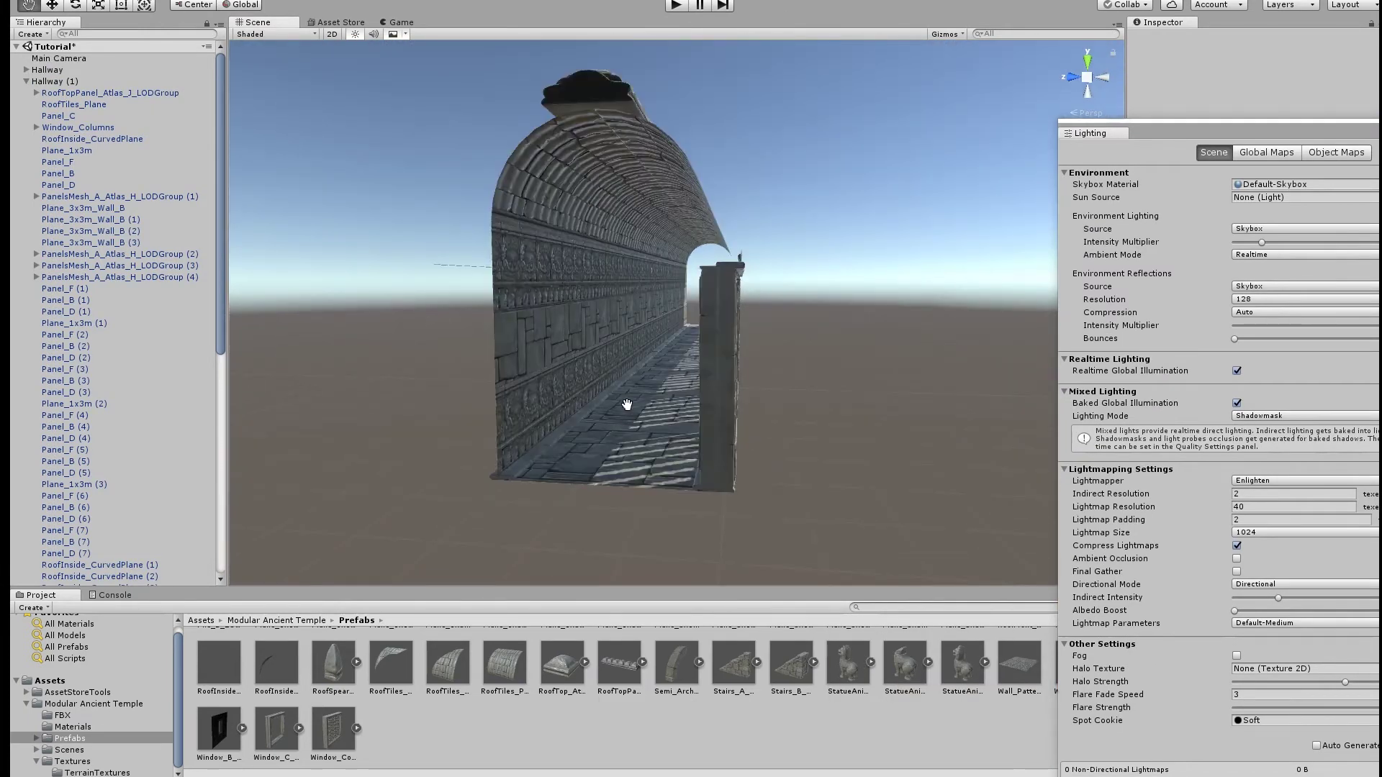
pyautogui.keyDown('alt'); pyautogui.moveTo(623, 401); pyautogui.dragTo(664, 517); pyautogui.keyUp('alt')
pyautogui.scroll(5, 664, 517)
# Place a copy of the debris further along the corridor floor.
pyautogui.click(78, 741)
pyautogui.scroll(5, 541, 729)
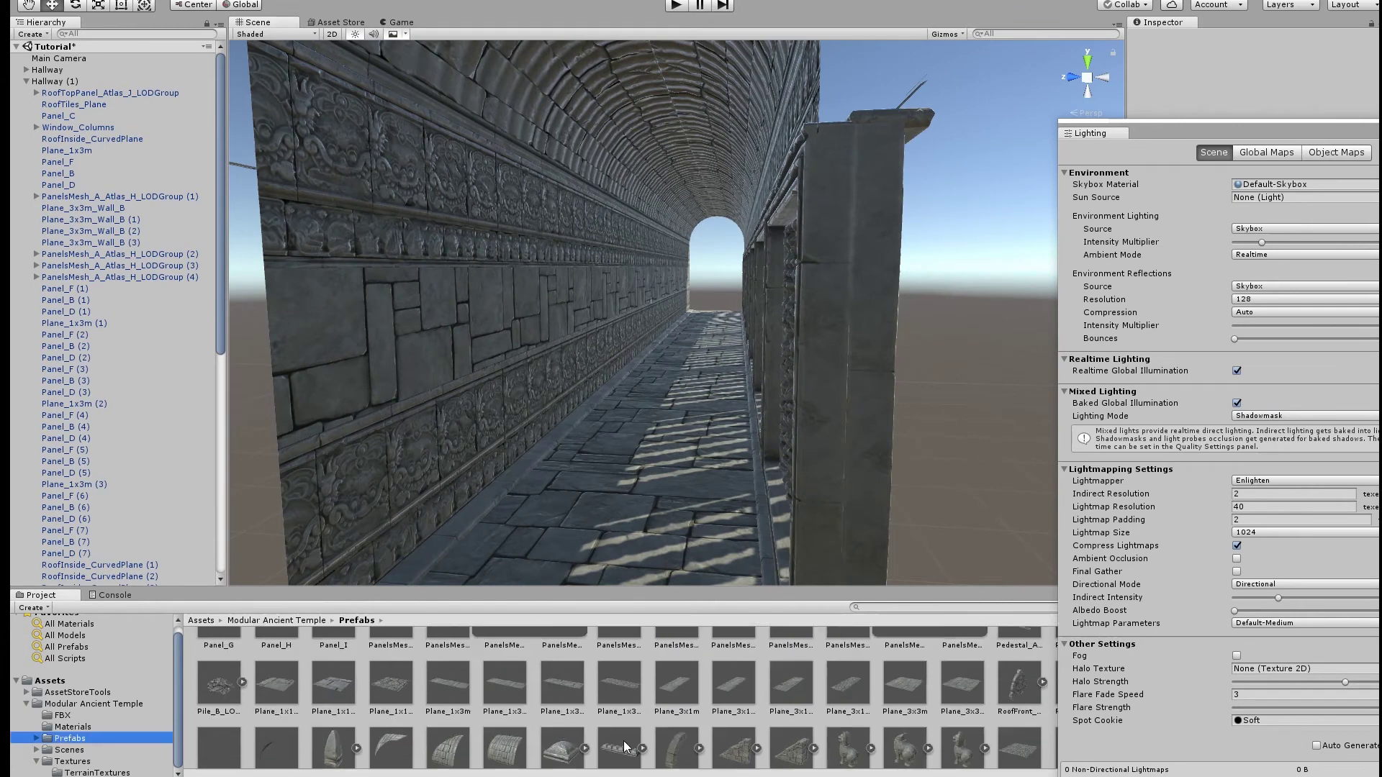
pyautogui.moveTo(627, 543)
pyautogui.keyDown('alt'); pyautogui.mouseDown()
pyautogui.moveTo(637, 463)
pyautogui.moveTo(737, 440)
pyautogui.mouseUp(); pyautogui.keyUp('alt')
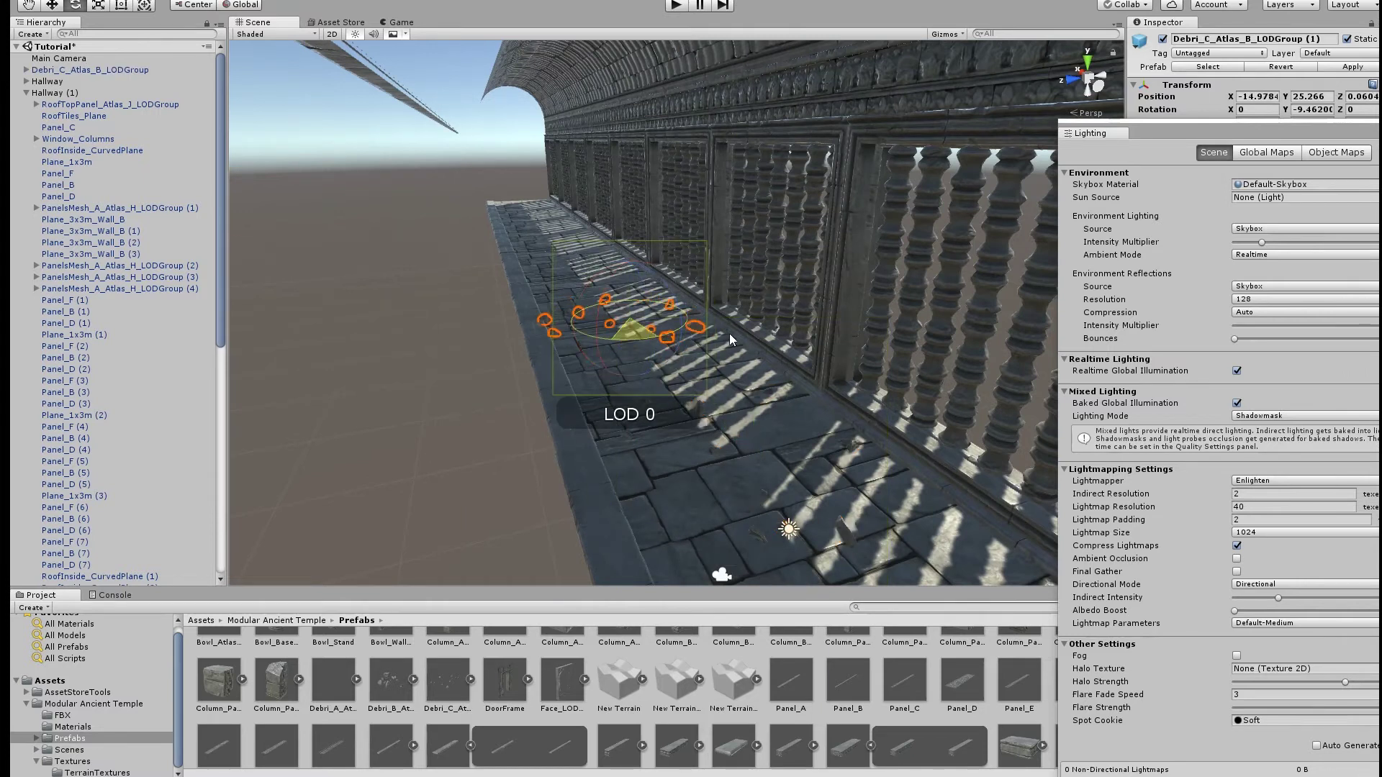
pyautogui.keyDown('alt'); pyautogui.moveTo(556, 195); pyautogui.dragTo(565, 403); pyautogui.keyUp('alt')
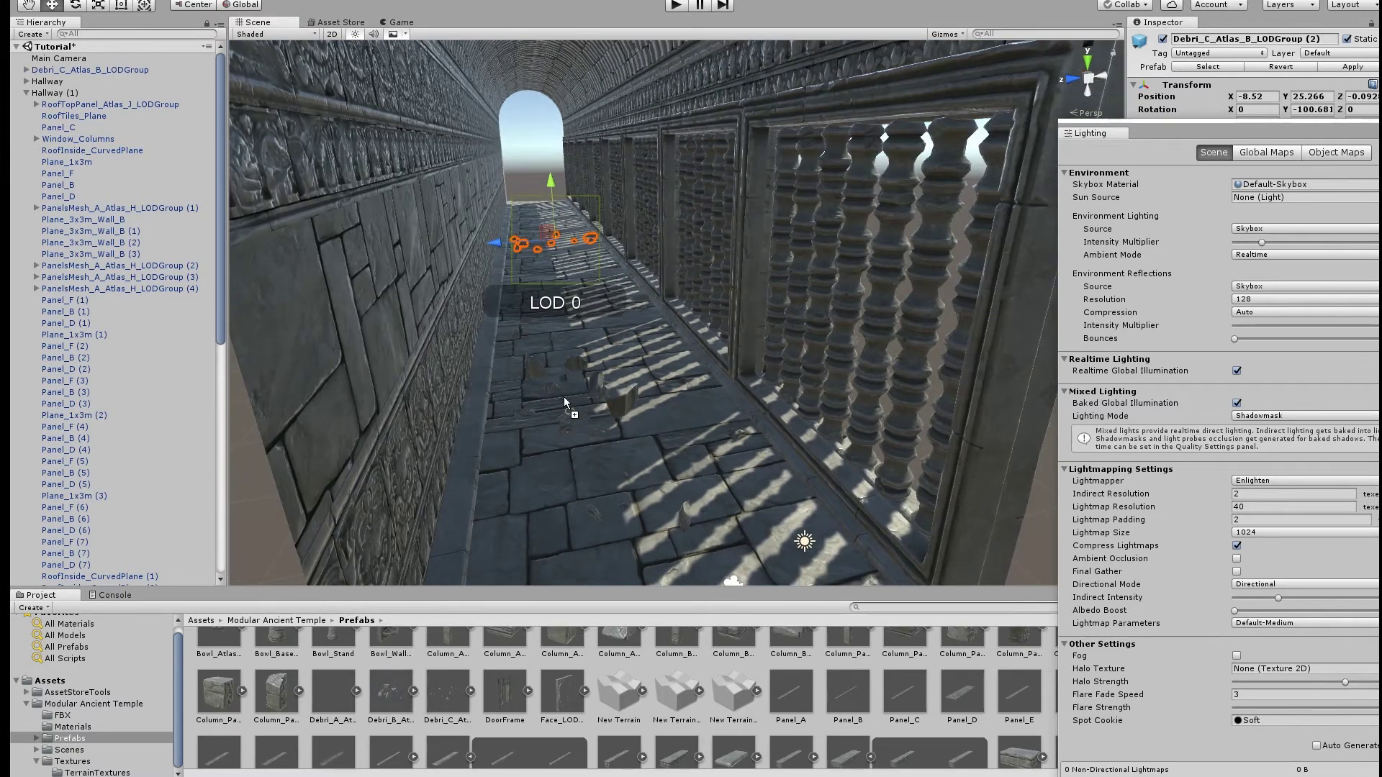
# Drop Pile_B and Pile_A rubble piles onto the hallway floor.
pyautogui.scroll(-1, 685, 711)
pyautogui.scroll(-1, 682, 715)
pyautogui.scroll(-1, 682, 716)
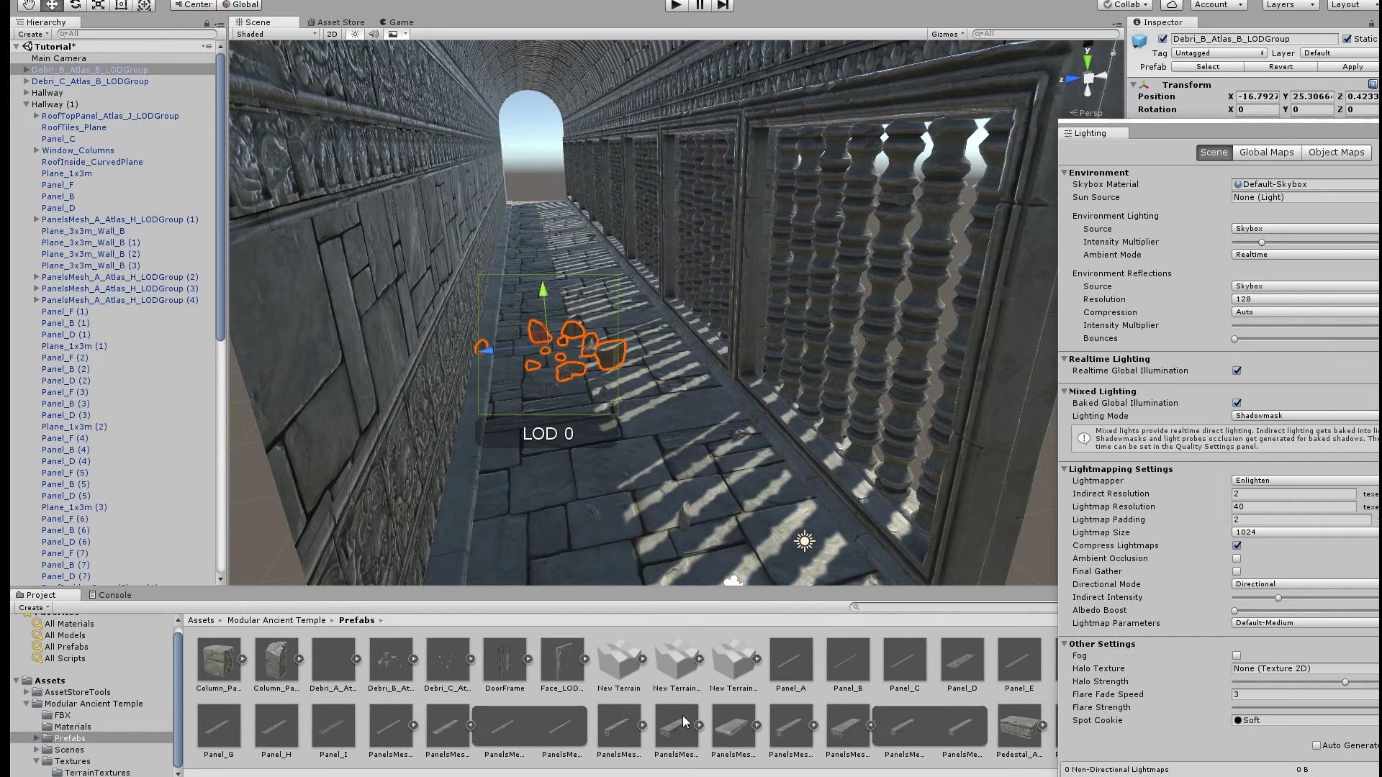
pyautogui.scroll(-1, 682, 716)
pyautogui.moveTo(219, 705); pyautogui.dragTo(529, 208)
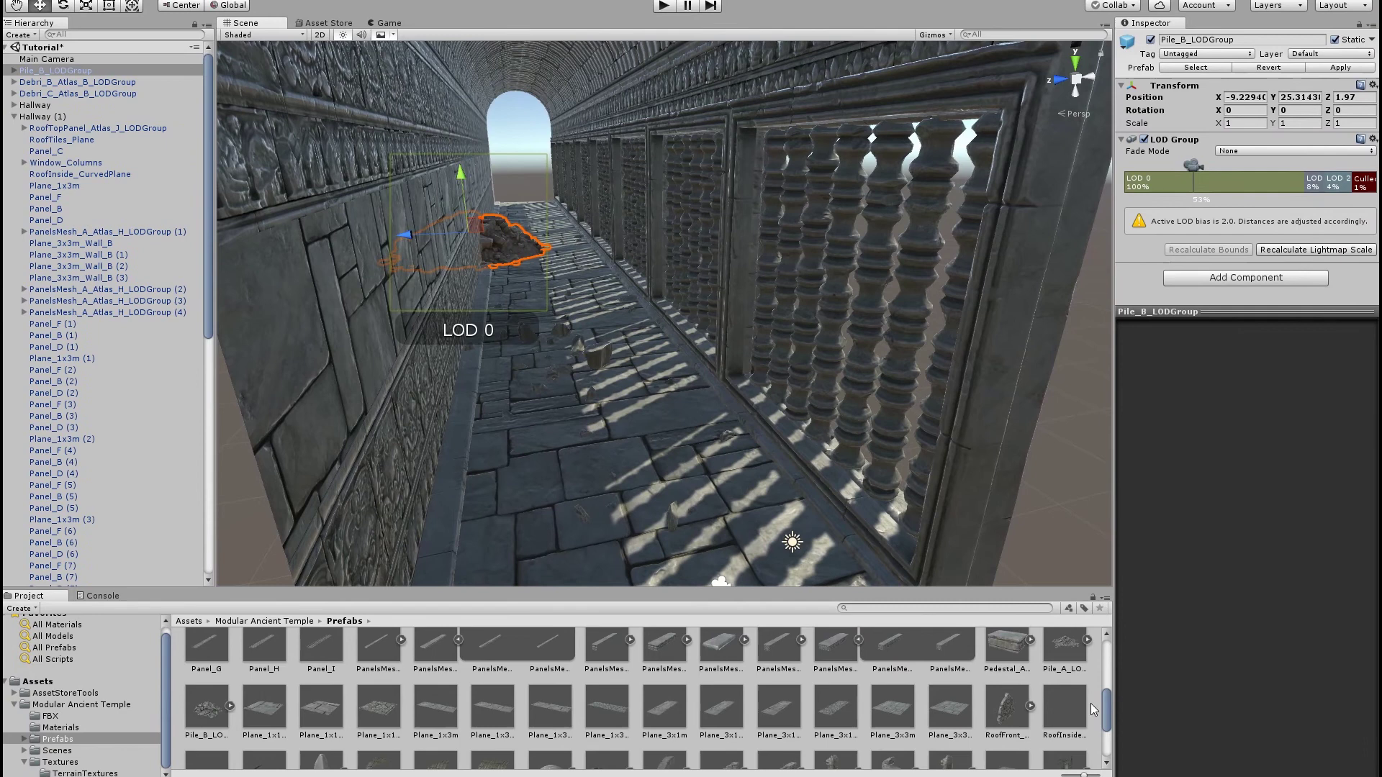
pyautogui.moveTo(1090, 708); pyautogui.dragTo(638, 334)
pyautogui.moveTo(568, 262); pyautogui.dragTo(576, 266)
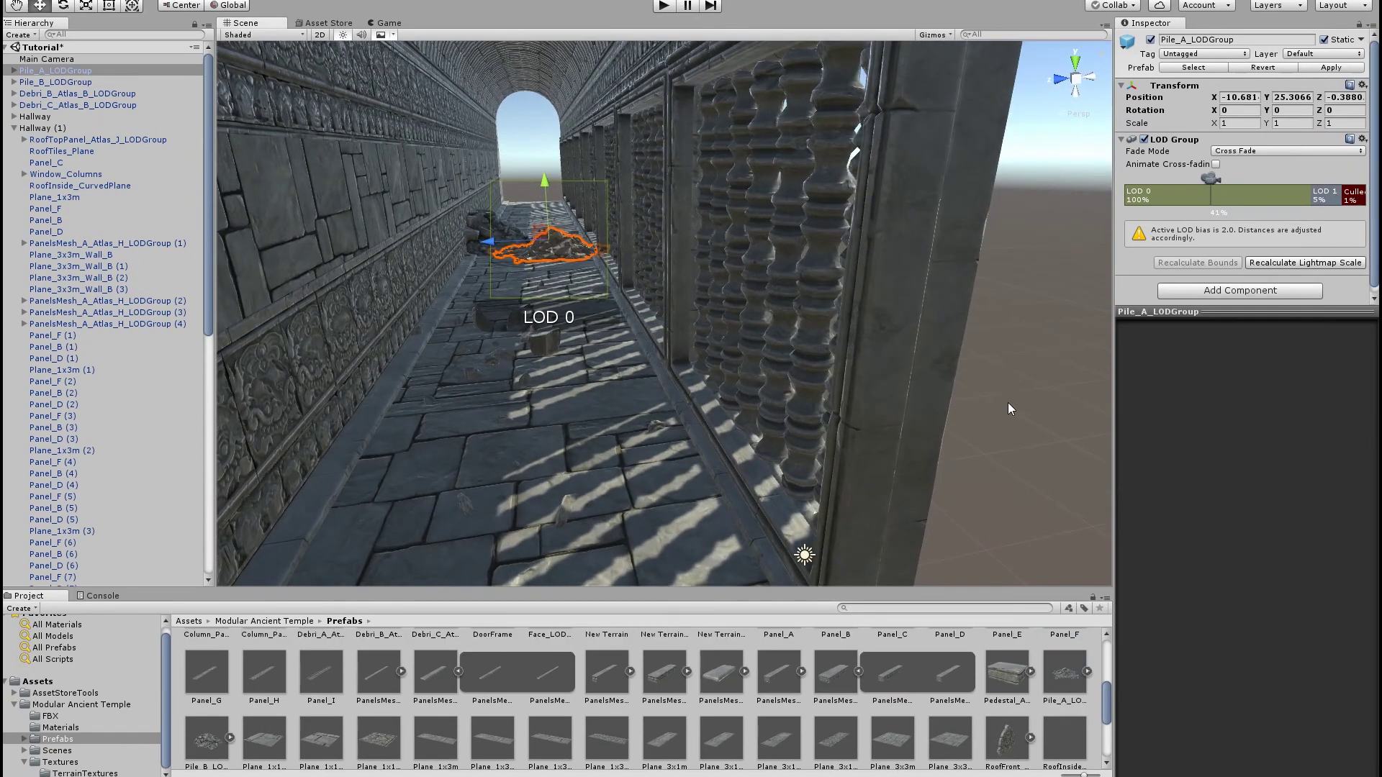
pyautogui.scroll(5, 532, 332)
pyautogui.moveTo(447, 290)
pyautogui.keyDown('alt'); pyautogui.mouseDown(button='right')
pyautogui.moveTo(665, 412)
pyautogui.moveTo(633, 374)
pyautogui.mouseUp(button='right'); pyautogui.keyUp('alt')
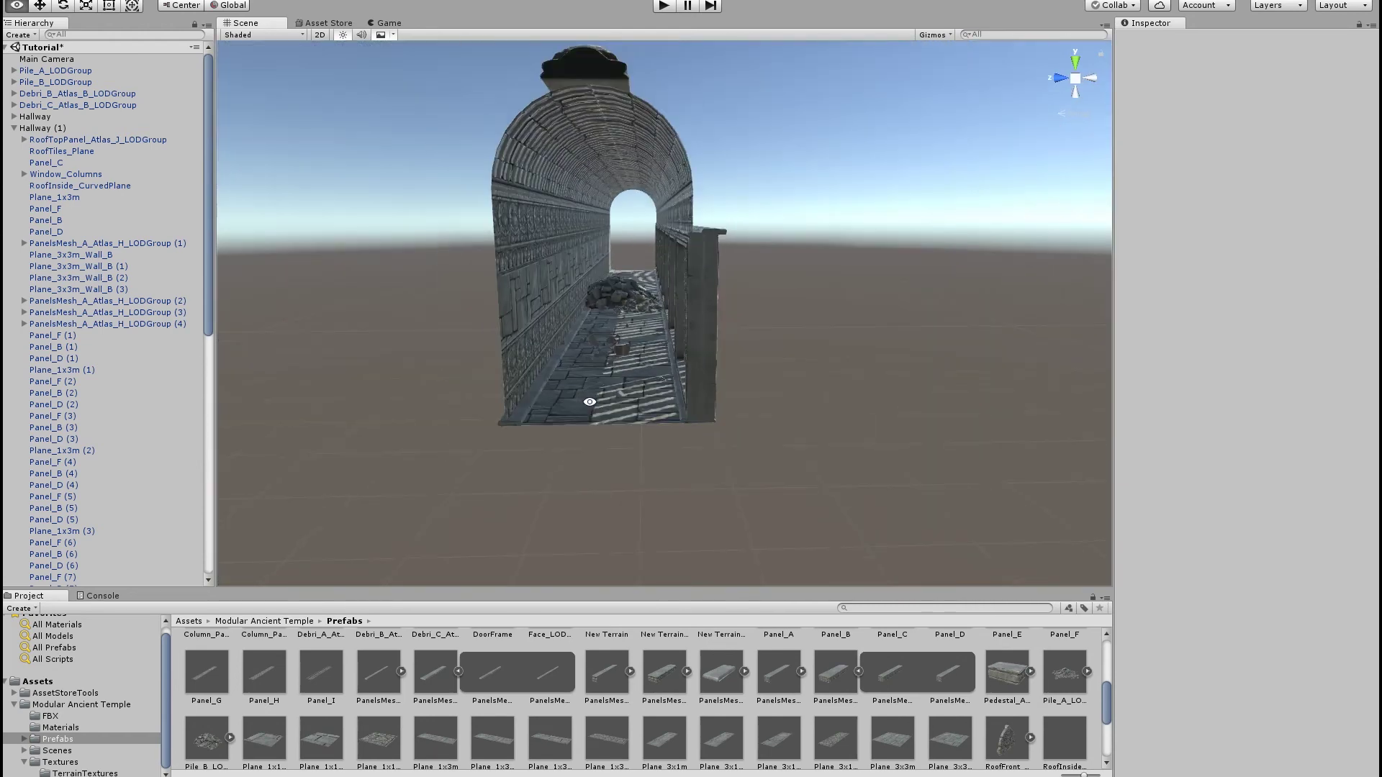